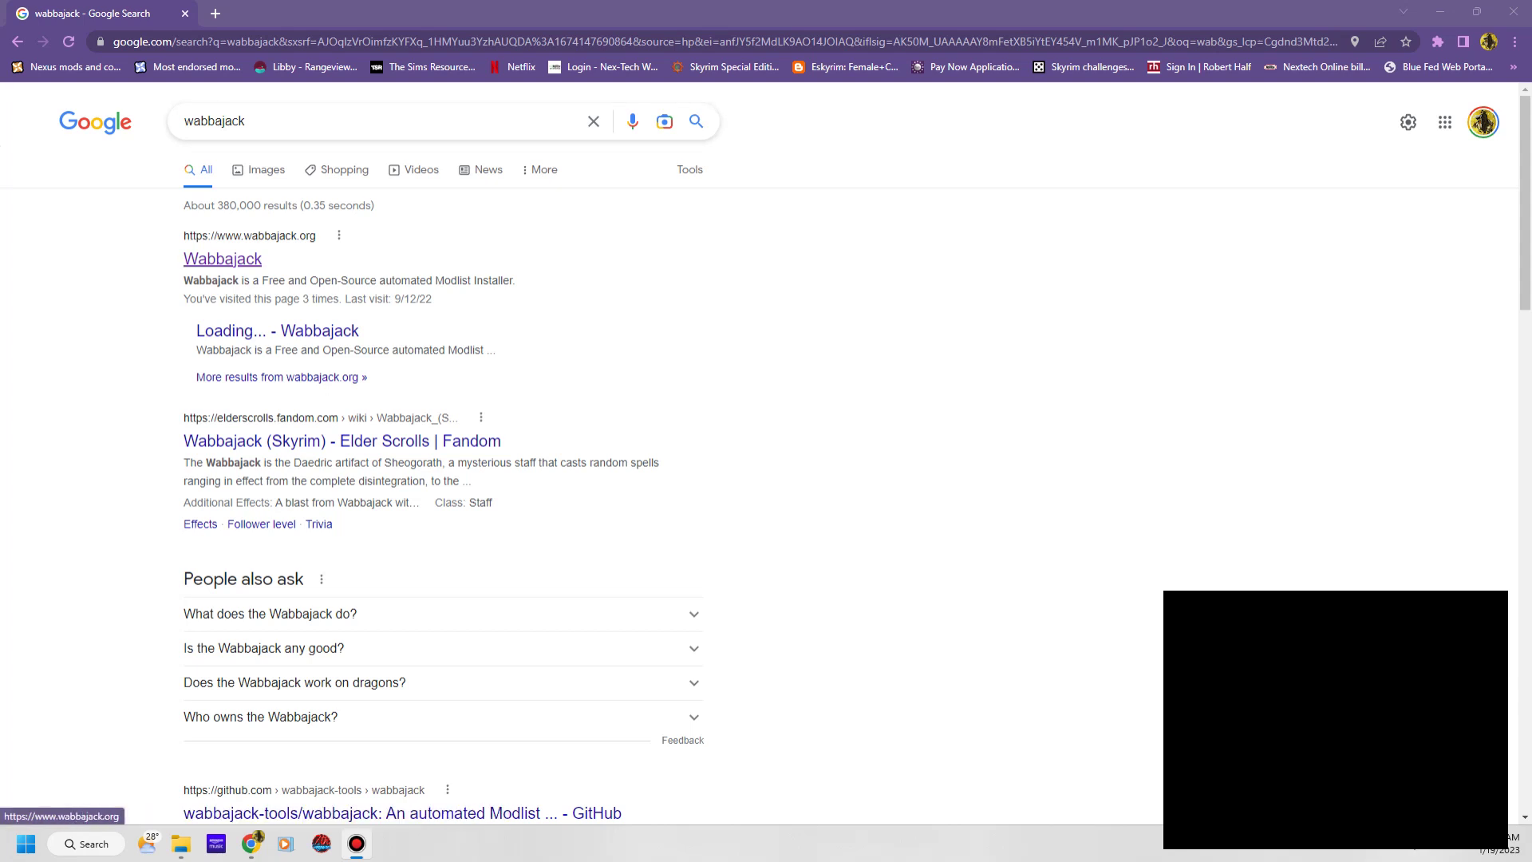
Go to the official Wabbajack site (wabbajack.org) from the Google results for 'wabbajack'
click(222, 259)
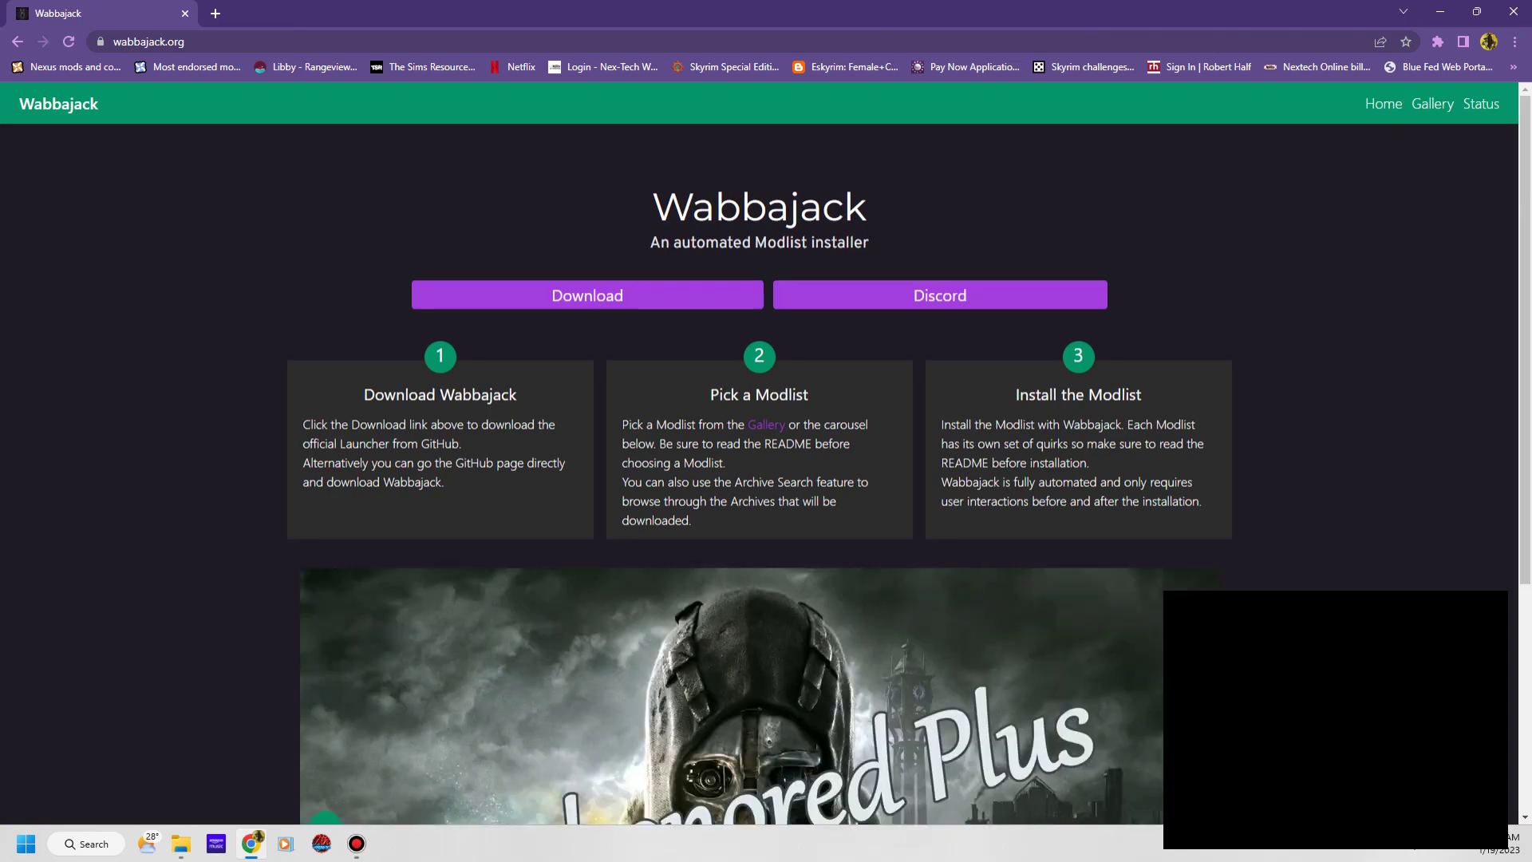
Filter the Wabbajack Gallery to Skyrim Special Edition with NSFW lists, then scroll to Licentia BLACK
click(765, 425)
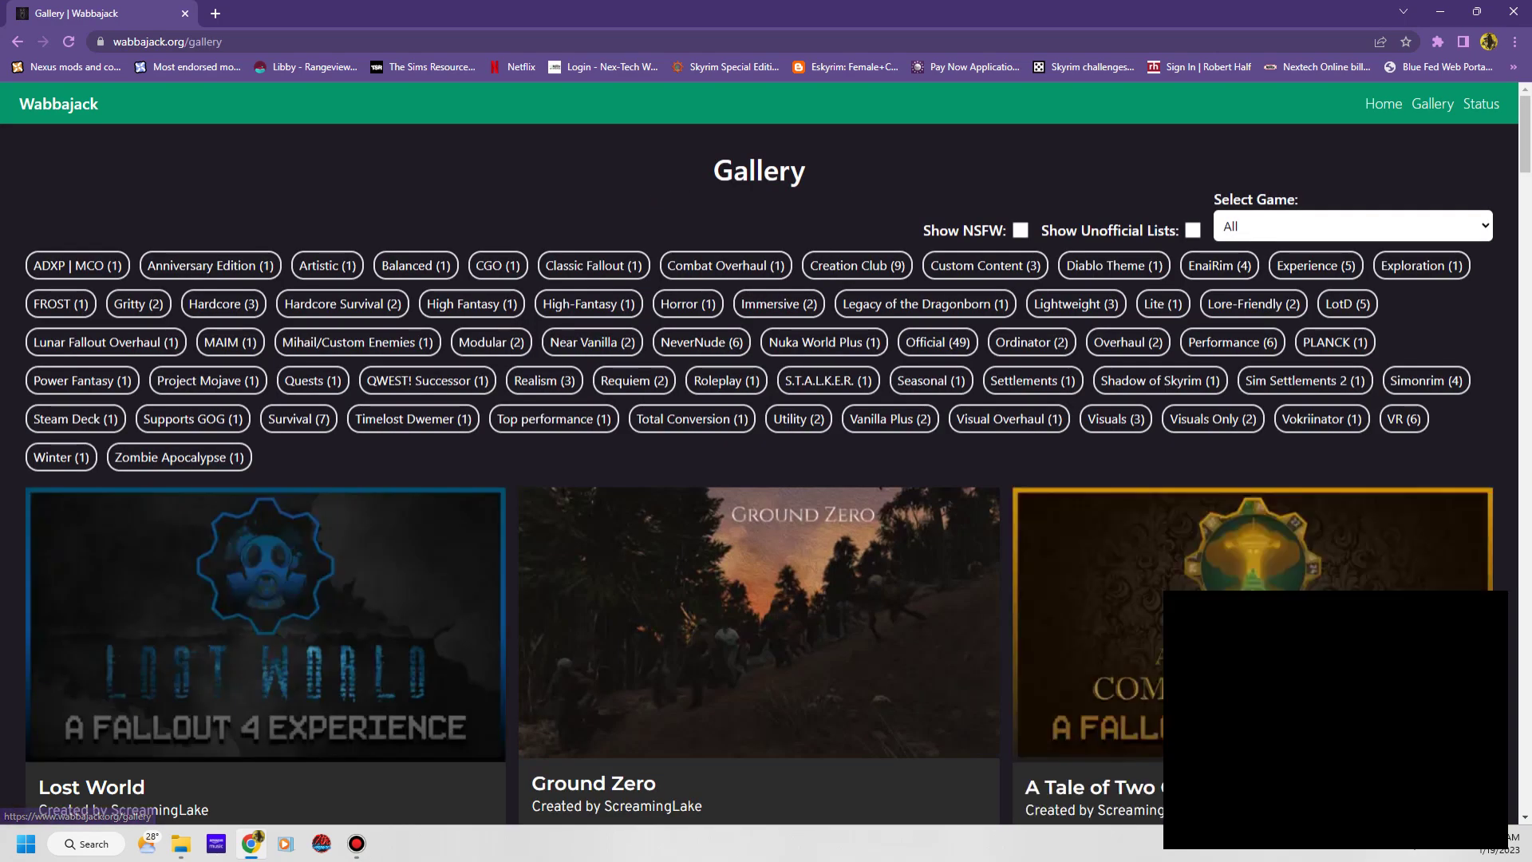
click(1353, 226)
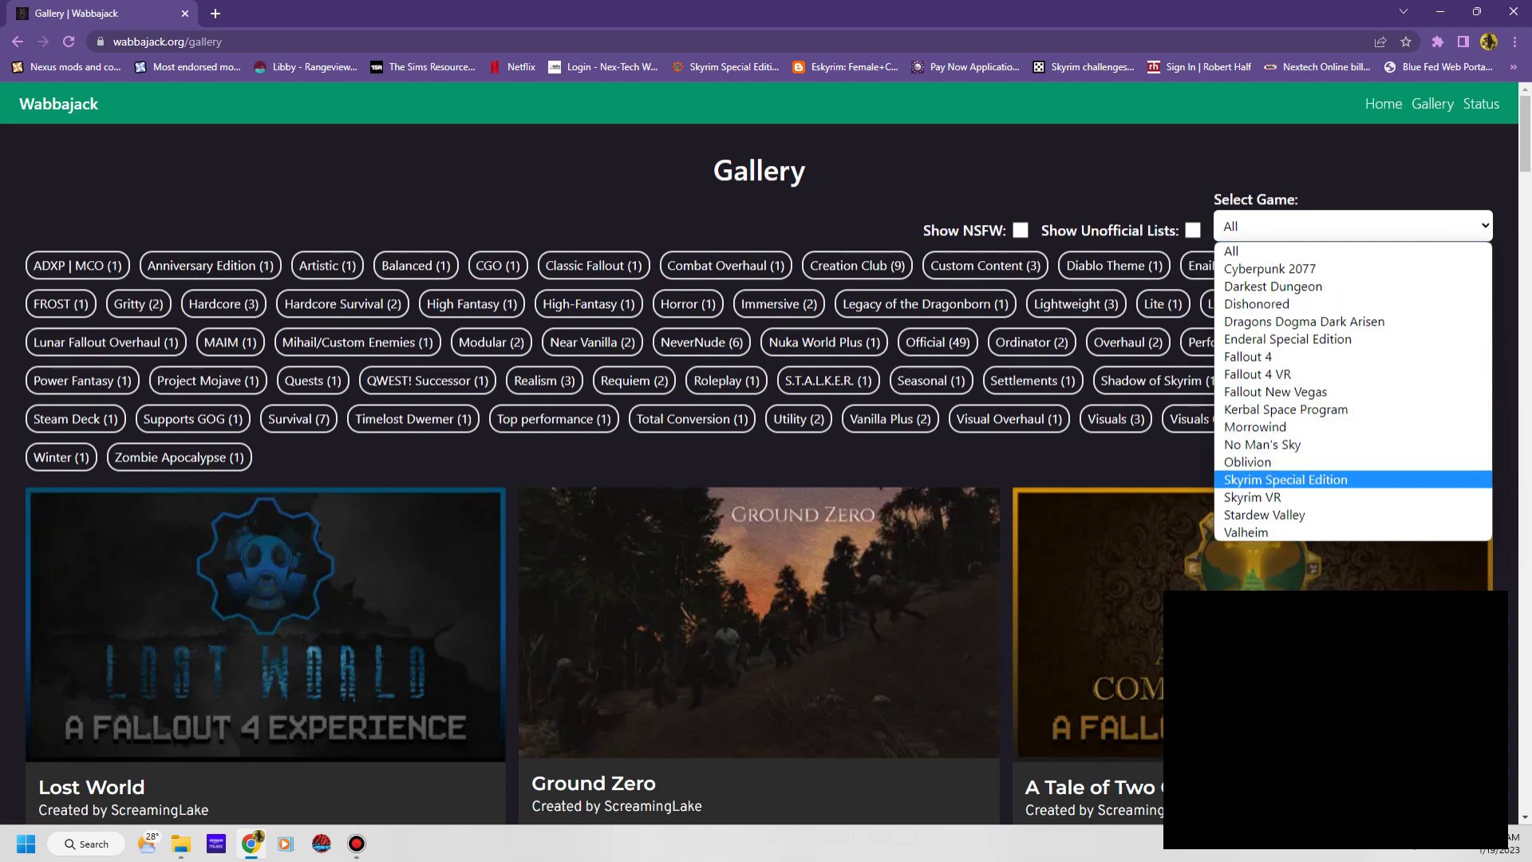
key(Return)
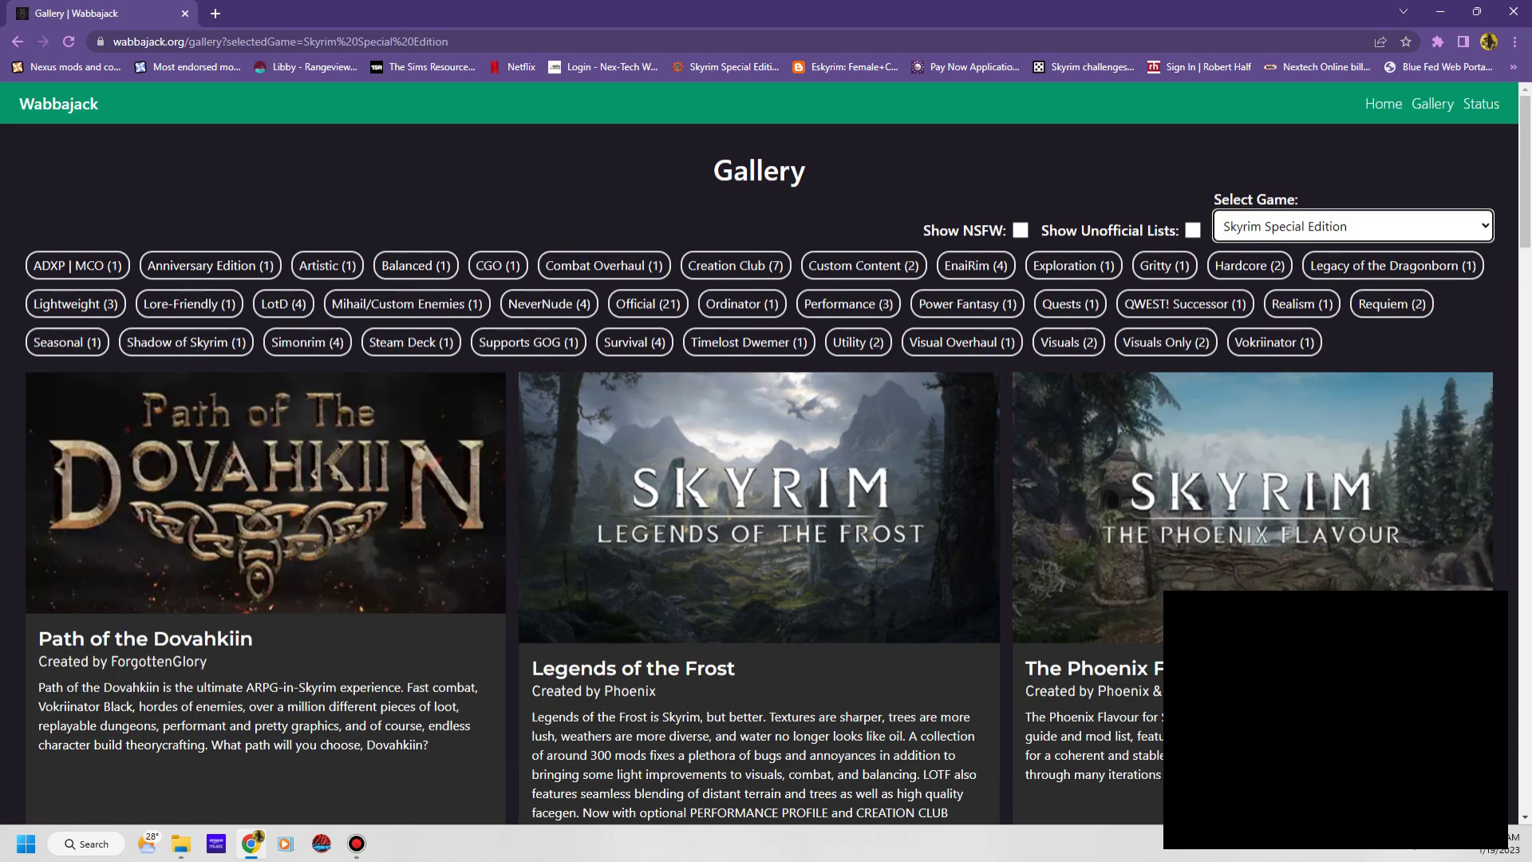
click(1020, 230)
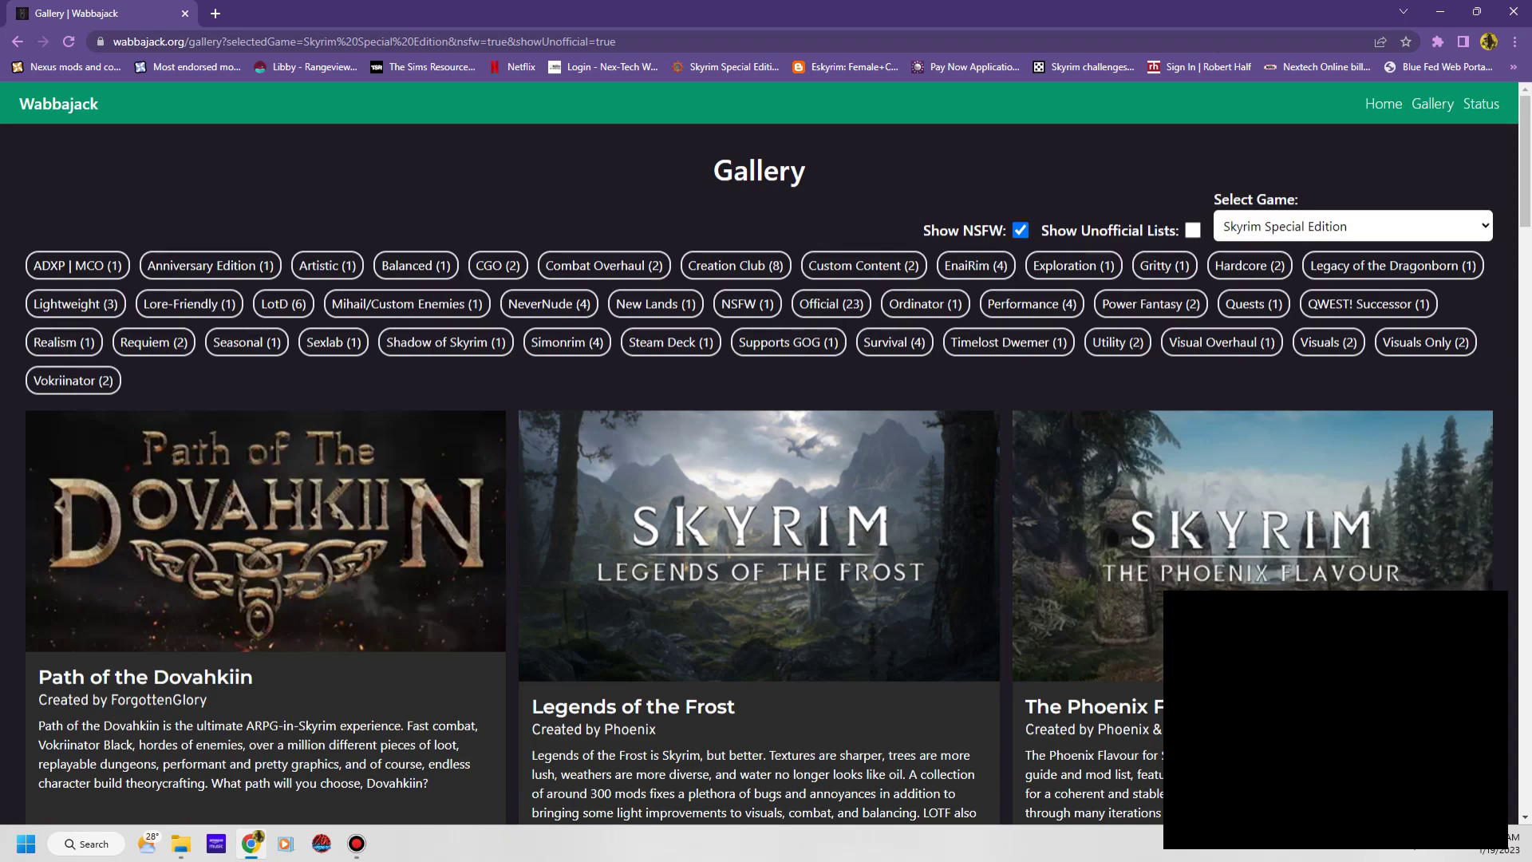
scroll(636, 530, down, 20)
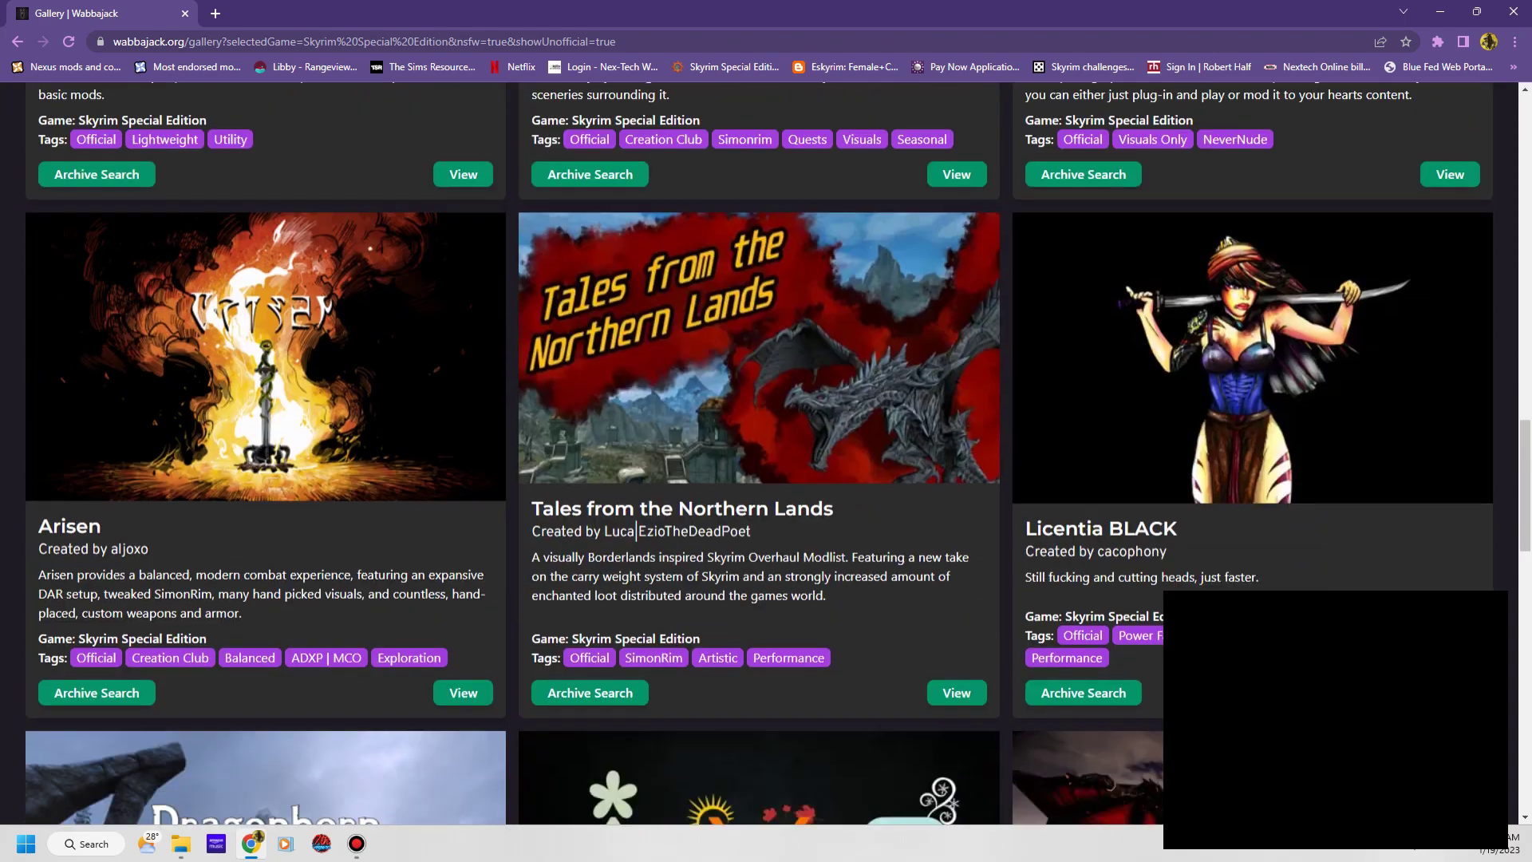
scroll(766, 454, down, 5)
scroll(767, 453, up, 7)
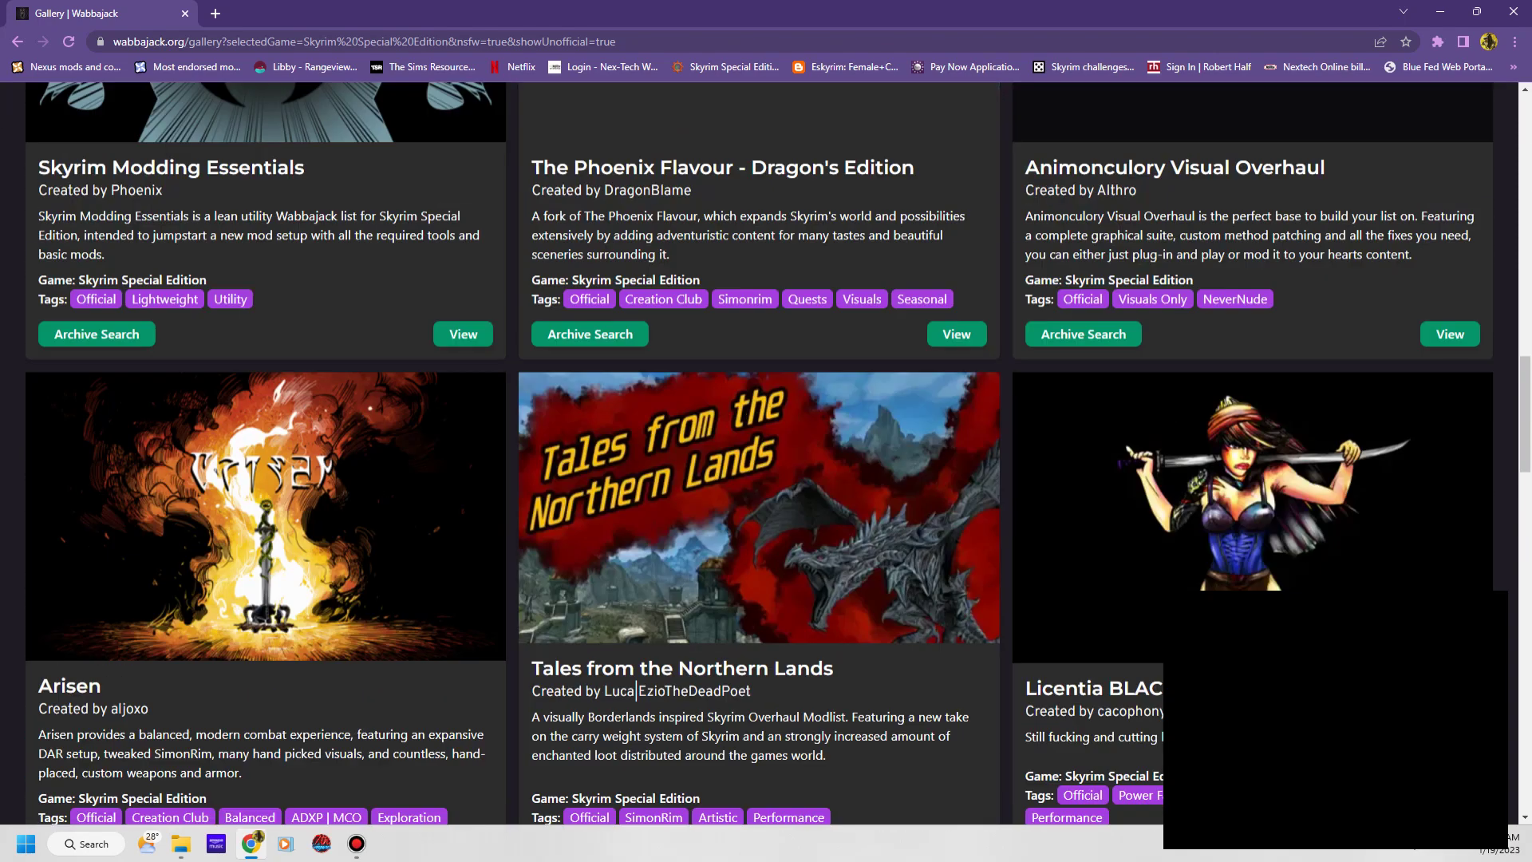
scroll(766, 453, down, 4)
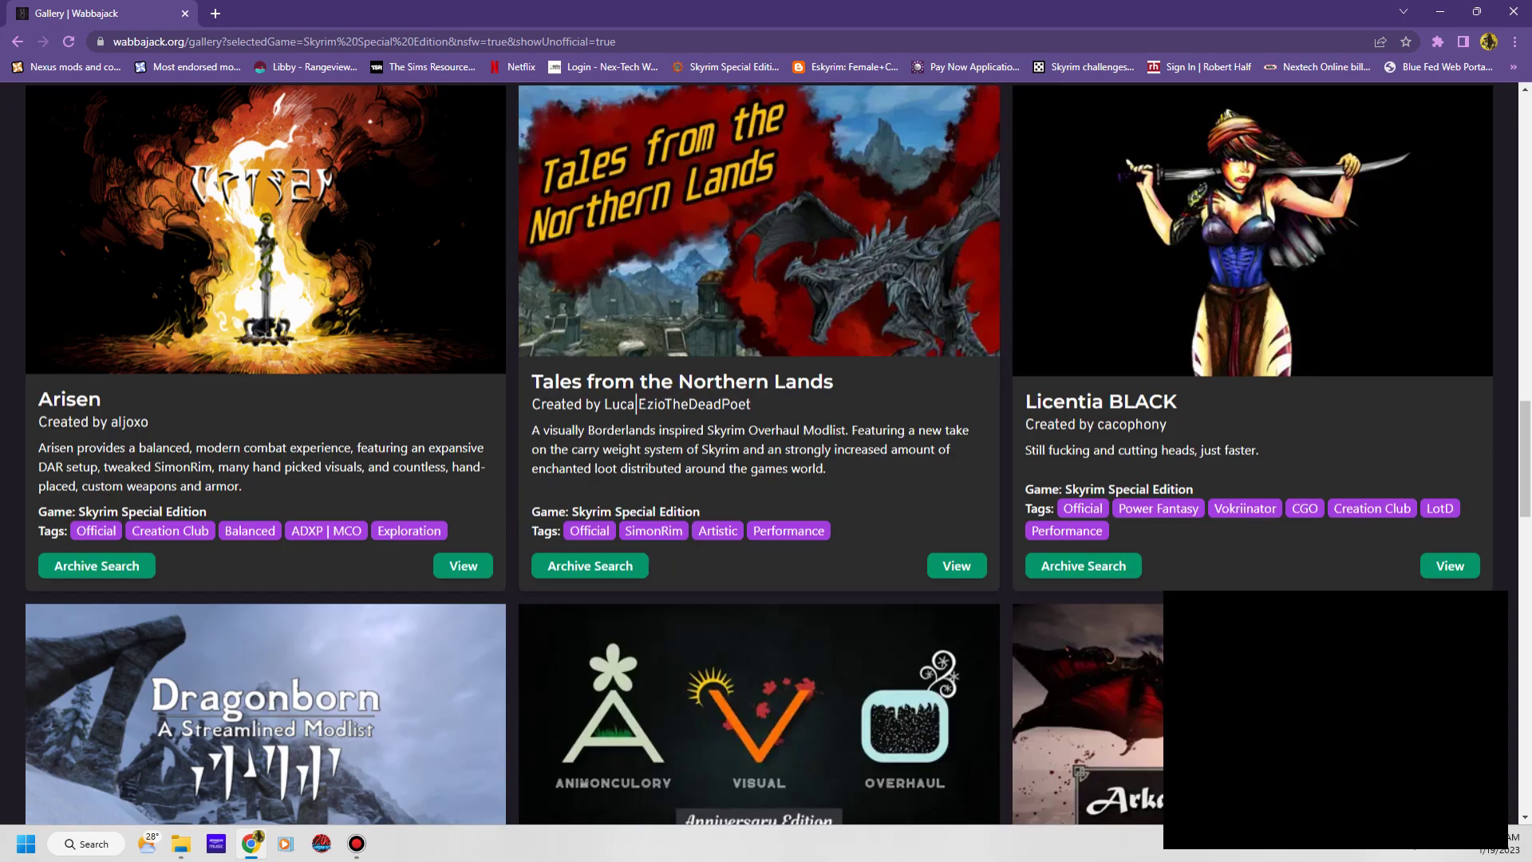
View the Licentia BLACK card's GitHub page and read through the README before returning to the top
click(1450, 533)
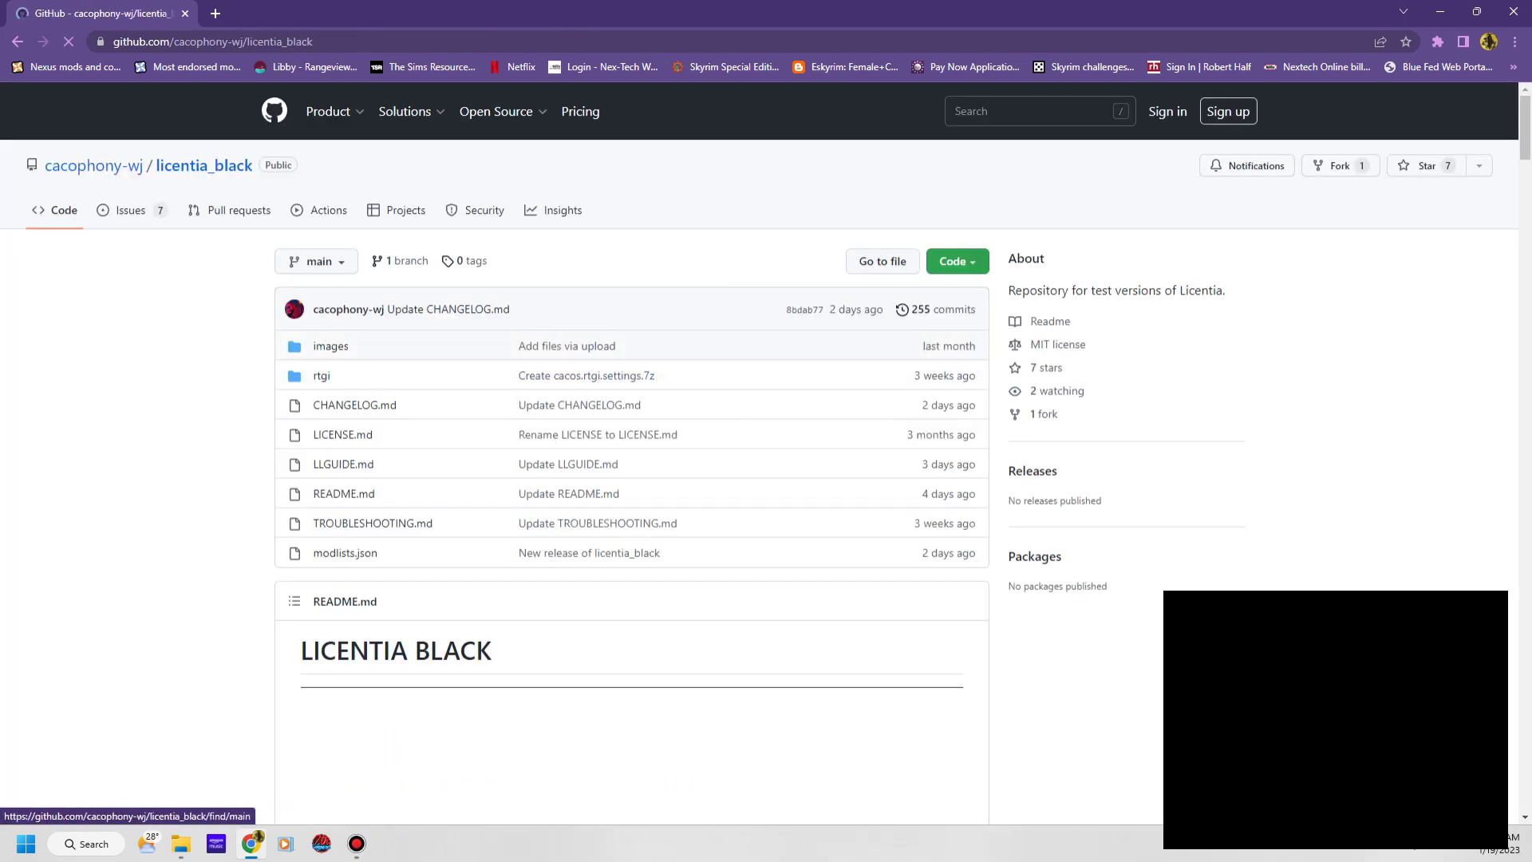
scroll(632, 453, down, 15)
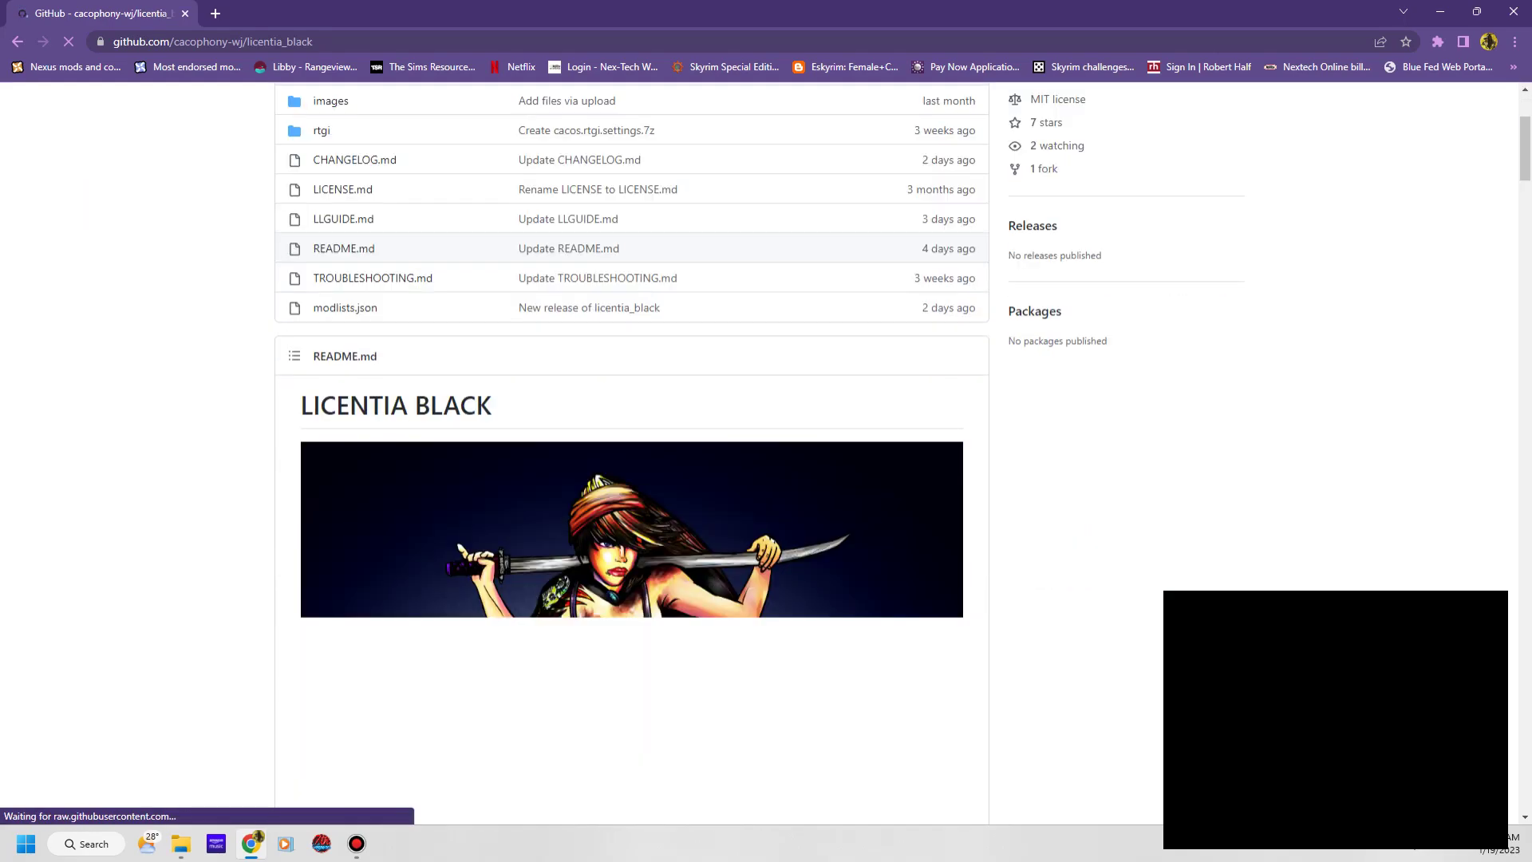
scroll(632, 453, down, 20)
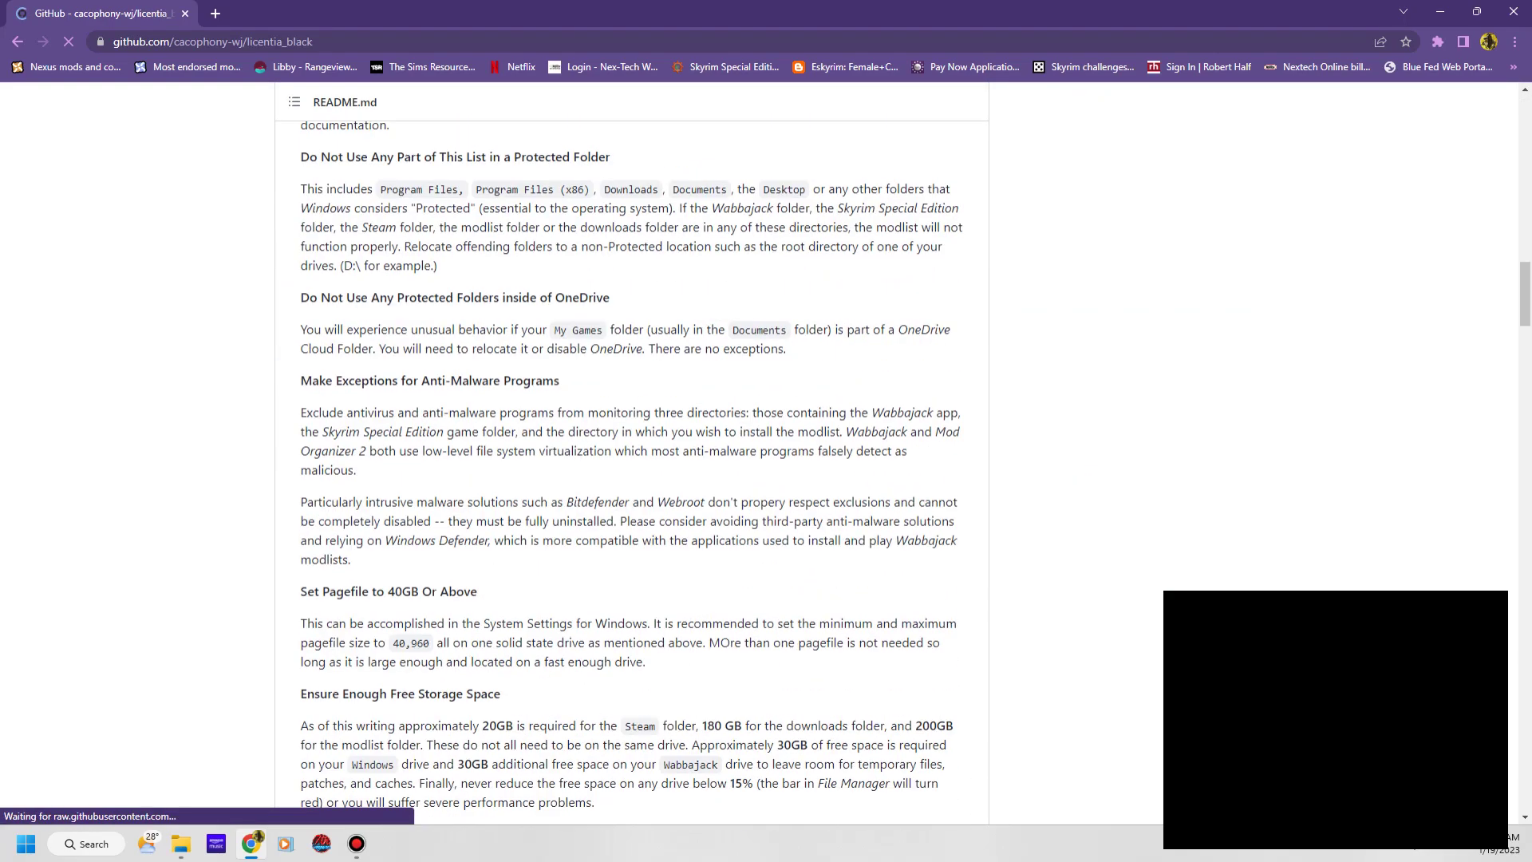
scroll(632, 453, down, 12)
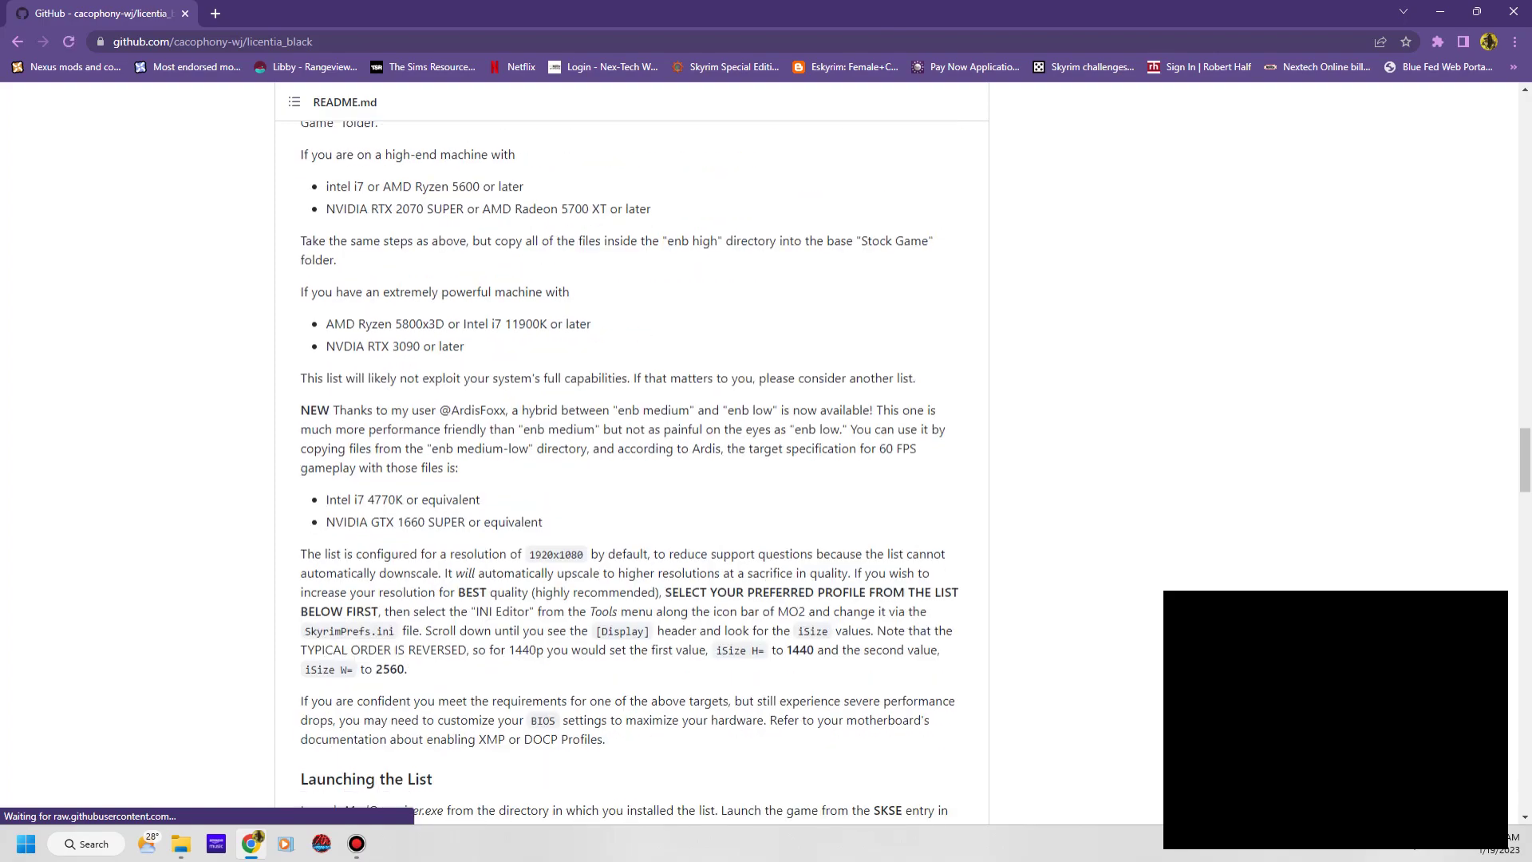
scroll(632, 453, down, 20)
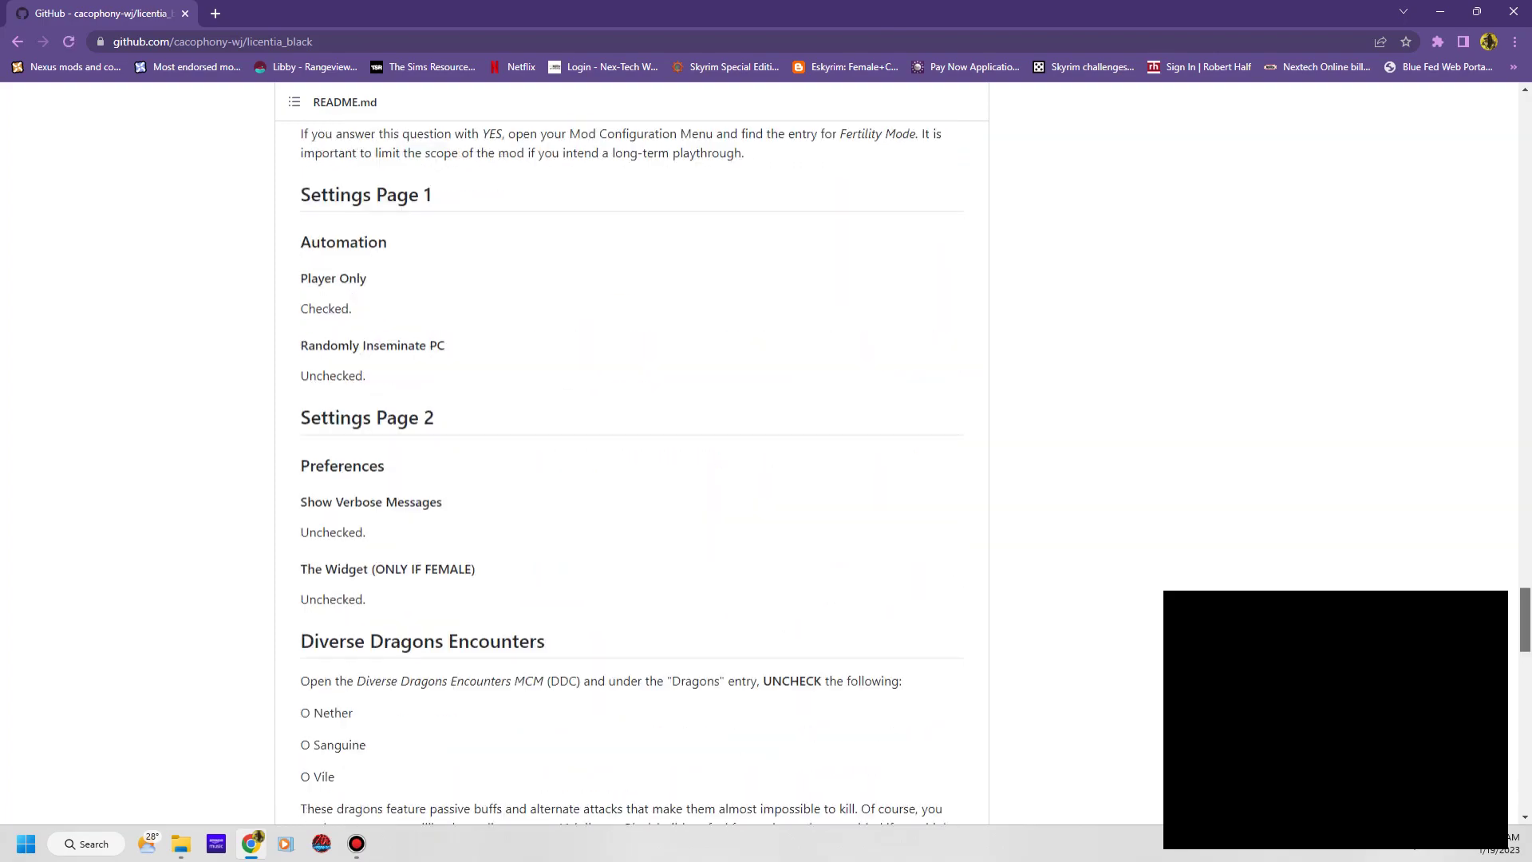
scroll(632, 454, down, 4)
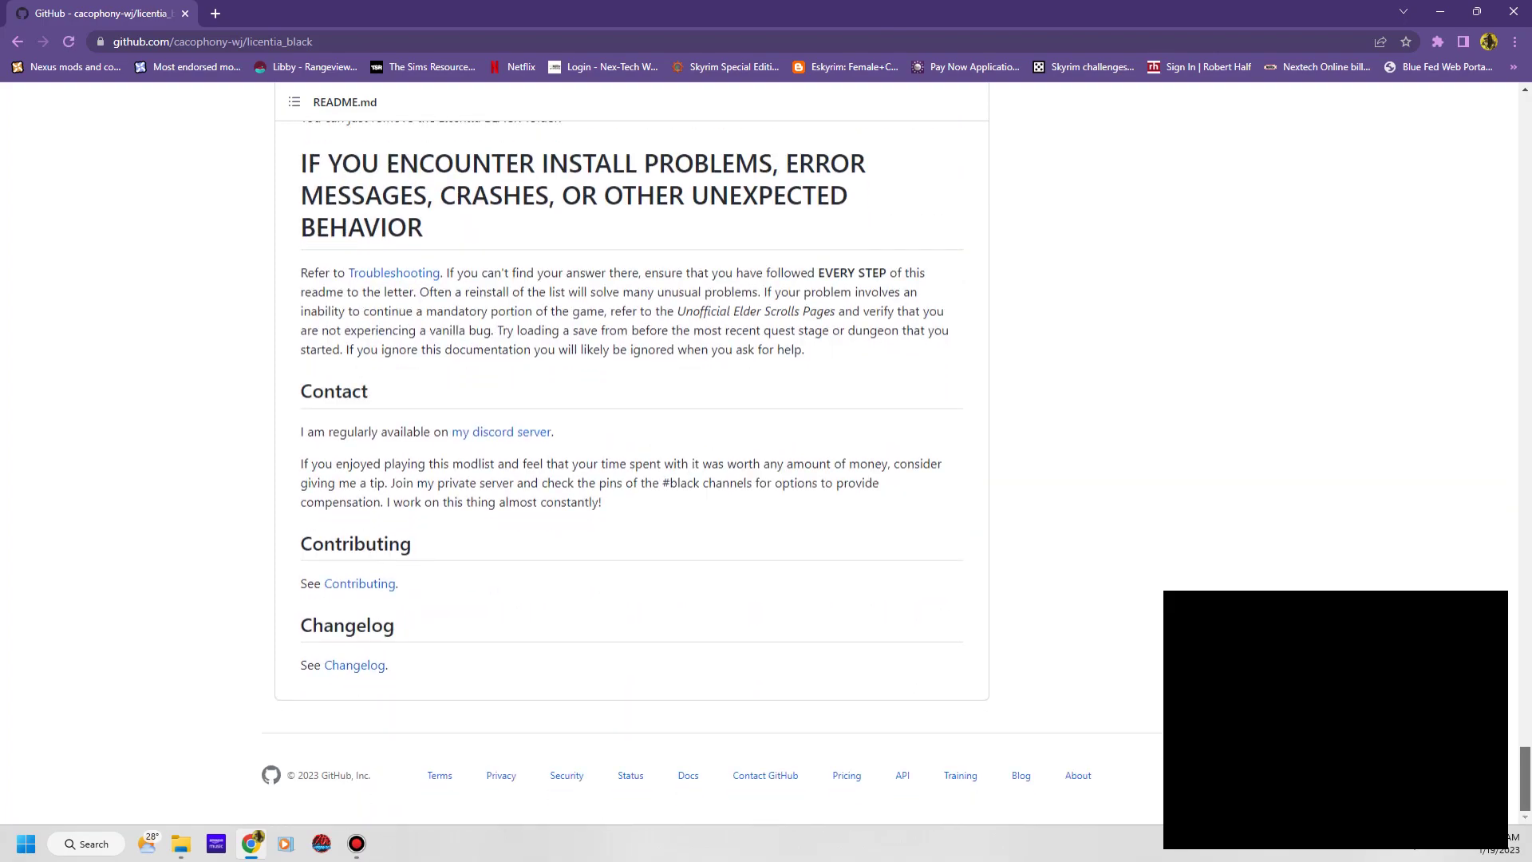
scroll(632, 453, up, 20)
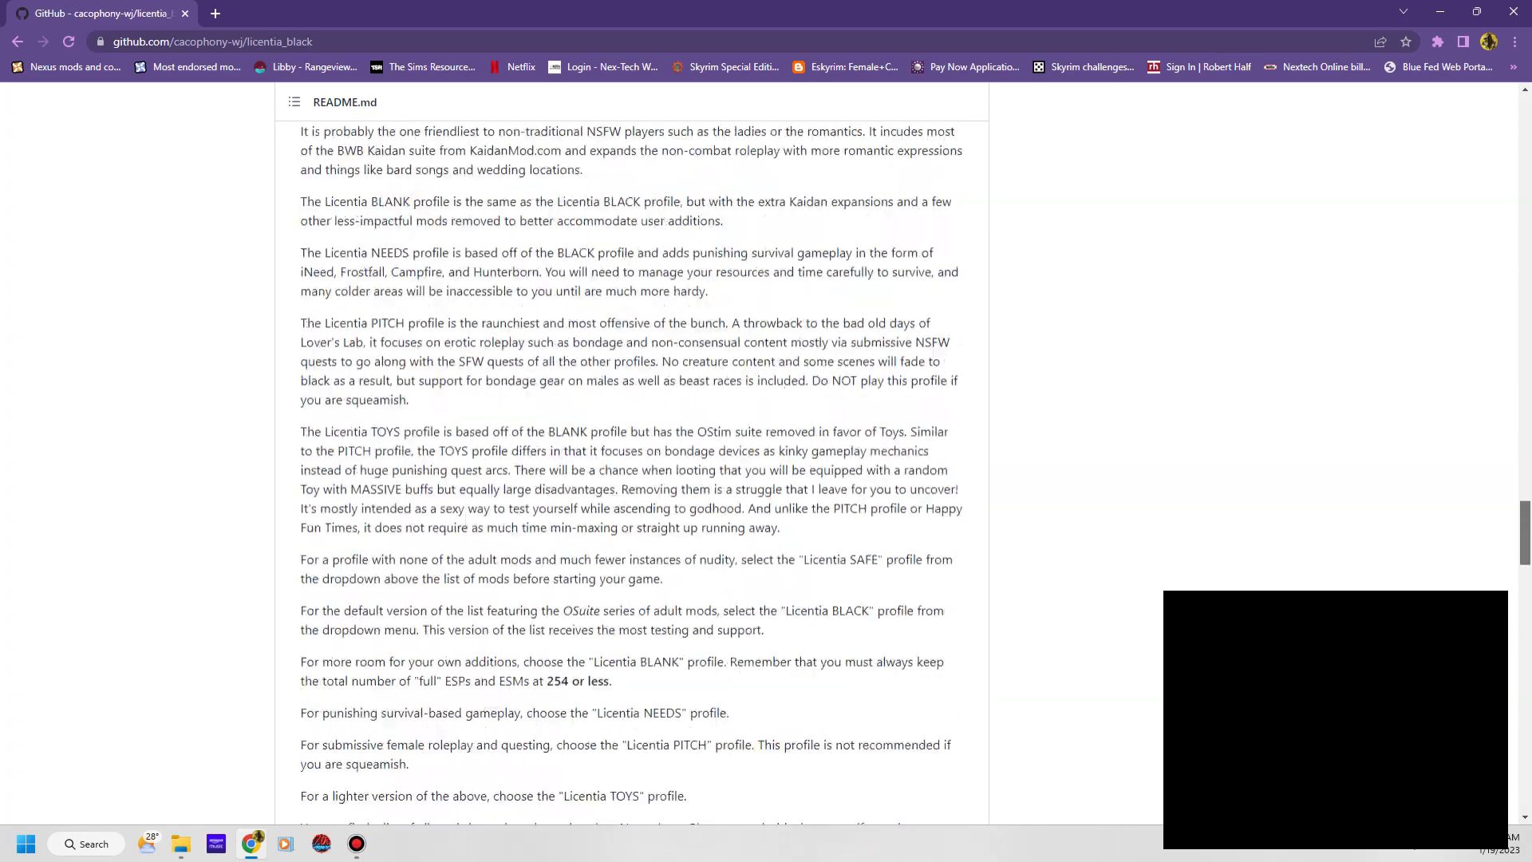
scroll(632, 453, up, 20)
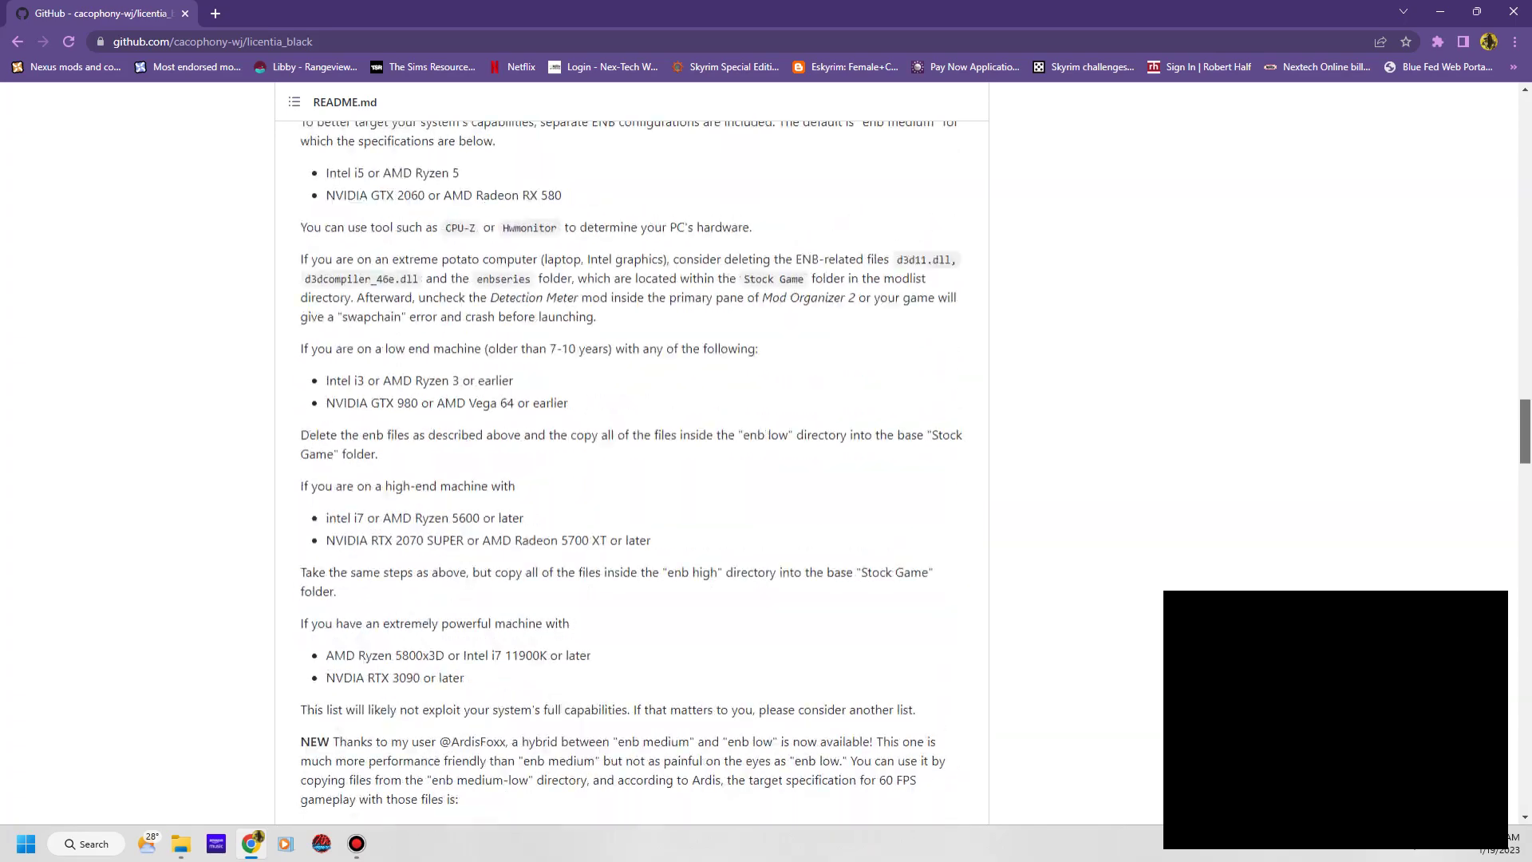
scroll(632, 454, up, 20)
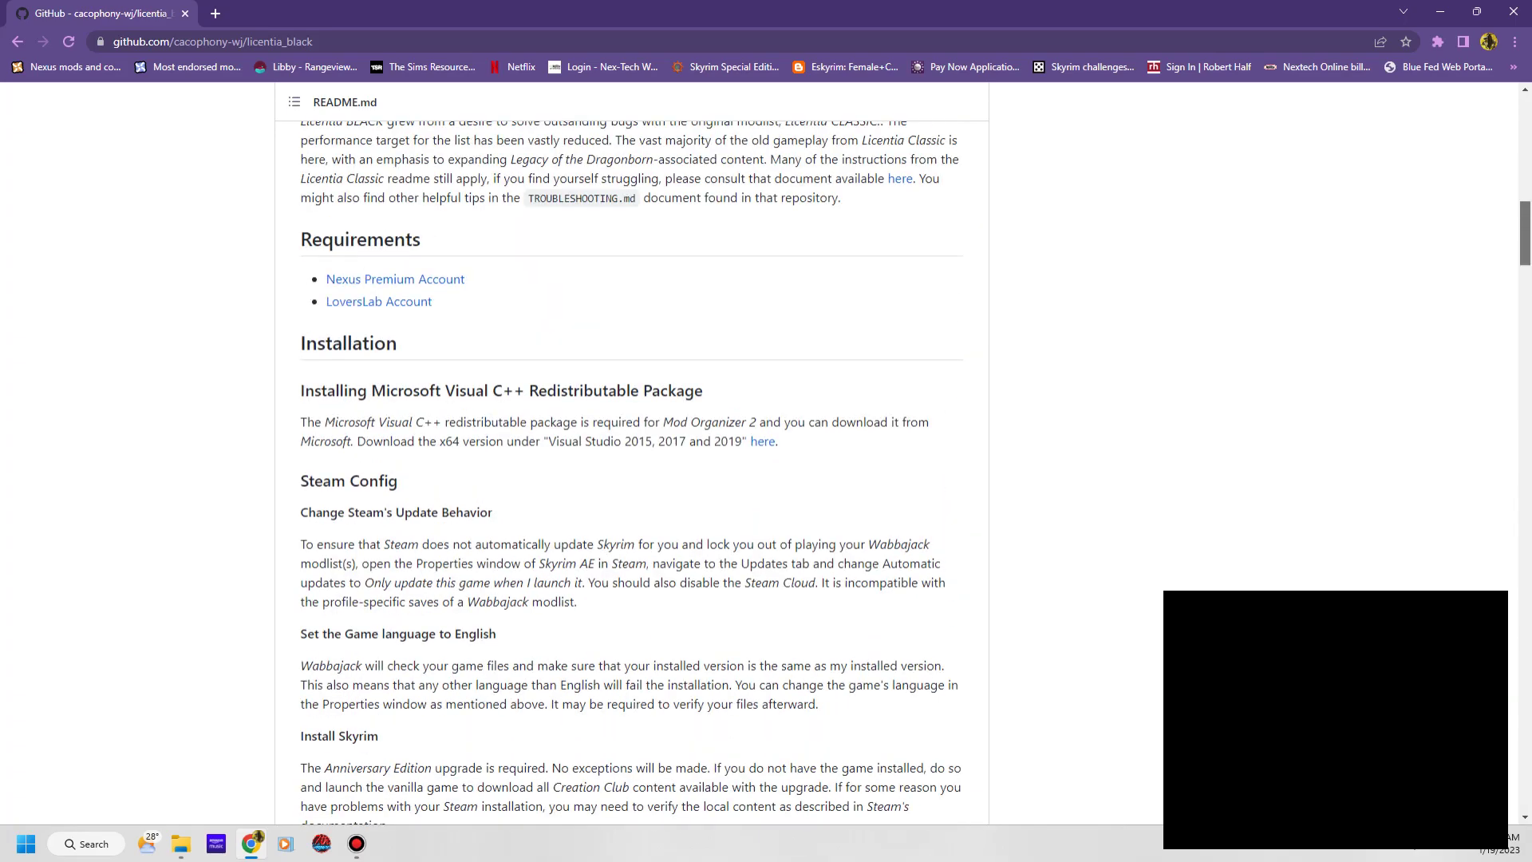
scroll(632, 453, up, 8)
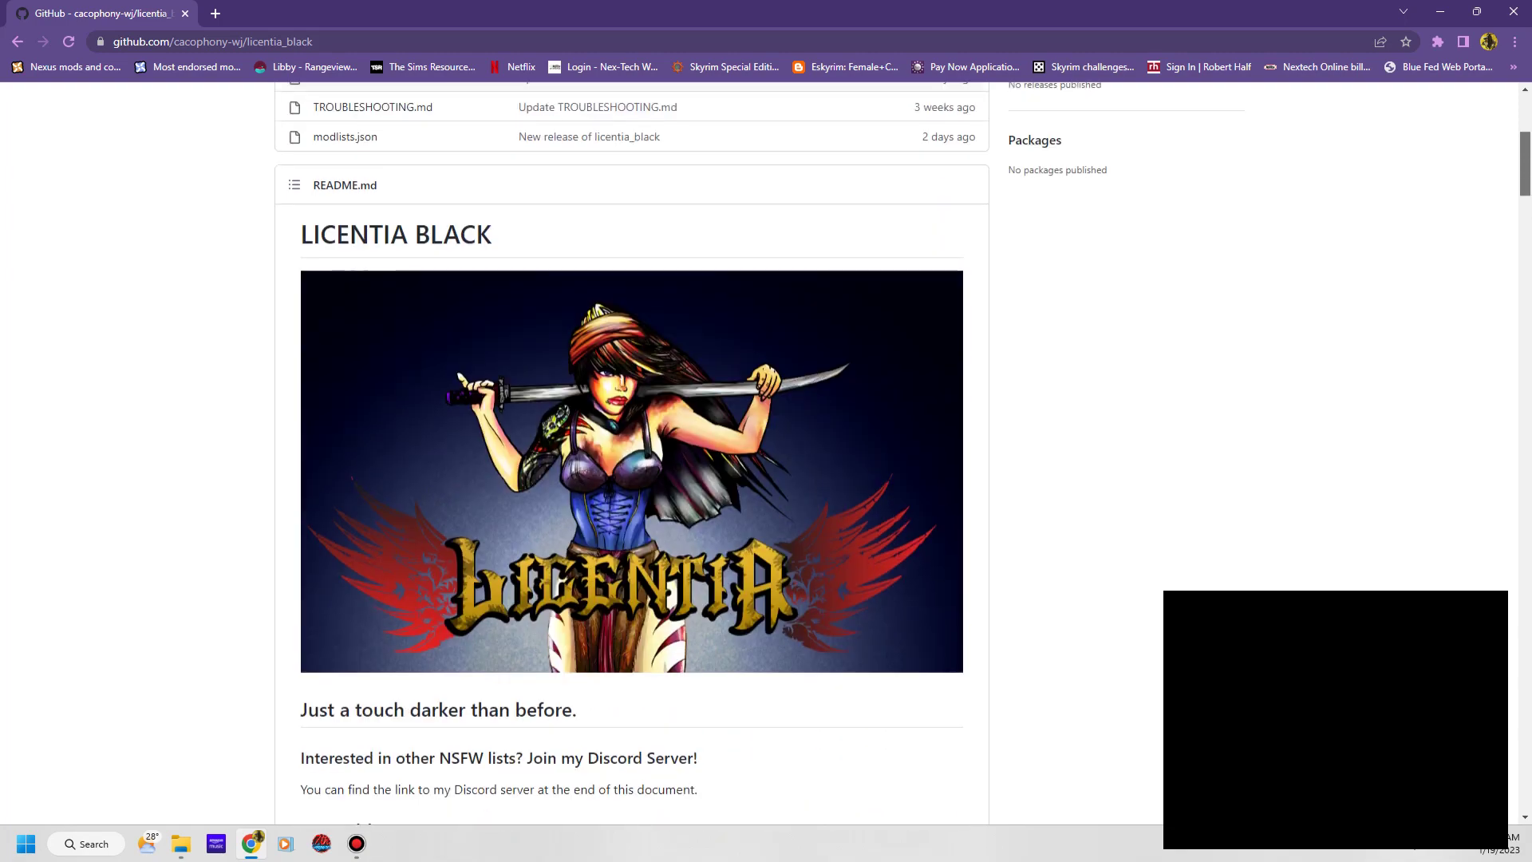
Scroll the Licentia BLACK README to its Steam Config section, then bring up the Windows Start menu
scroll(632, 453, down, 7)
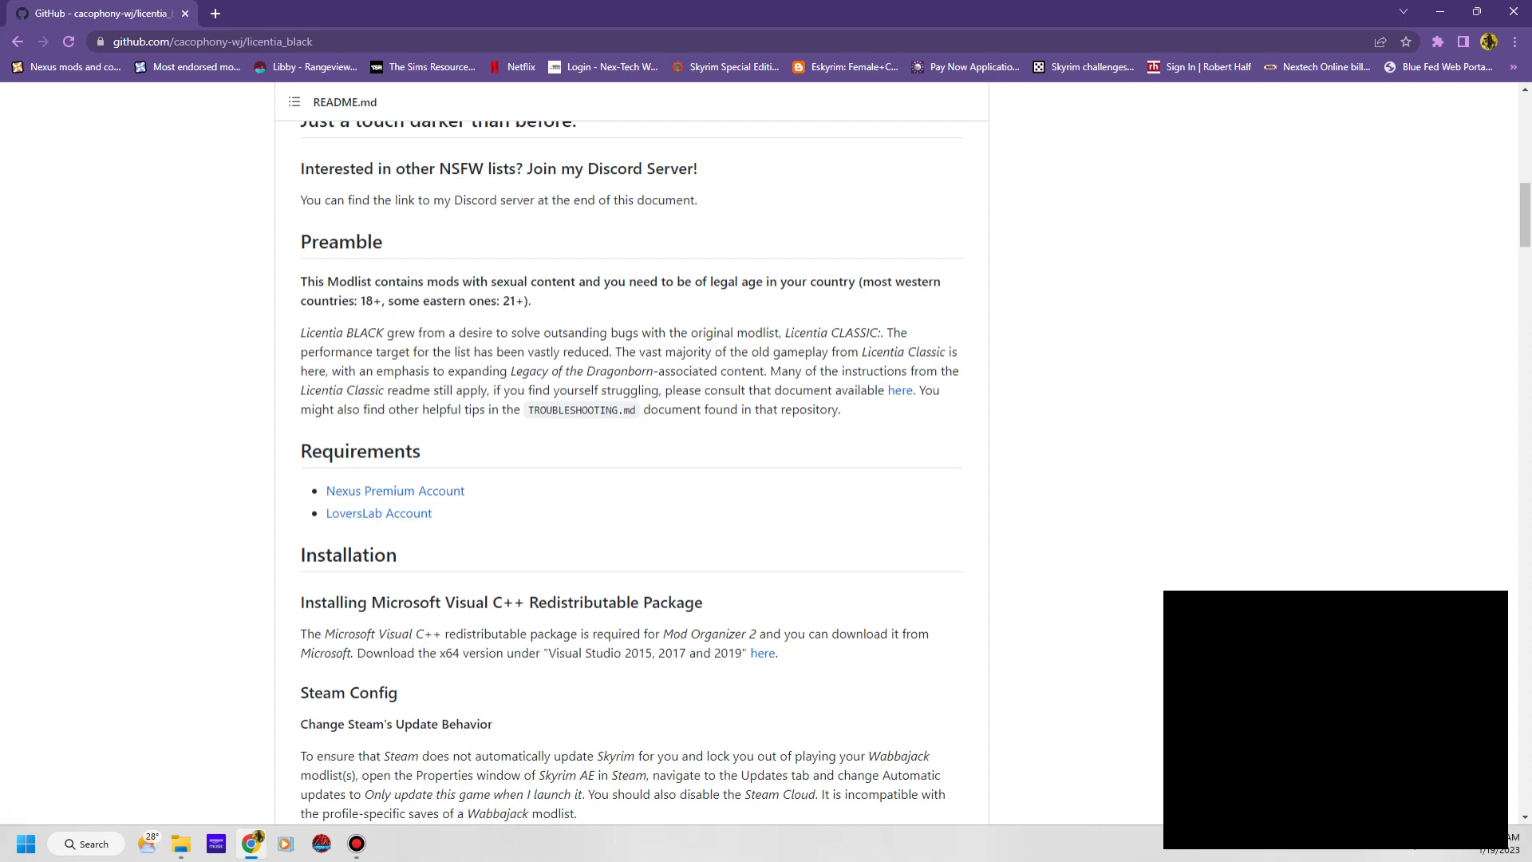
scroll(630, 471, down, 1)
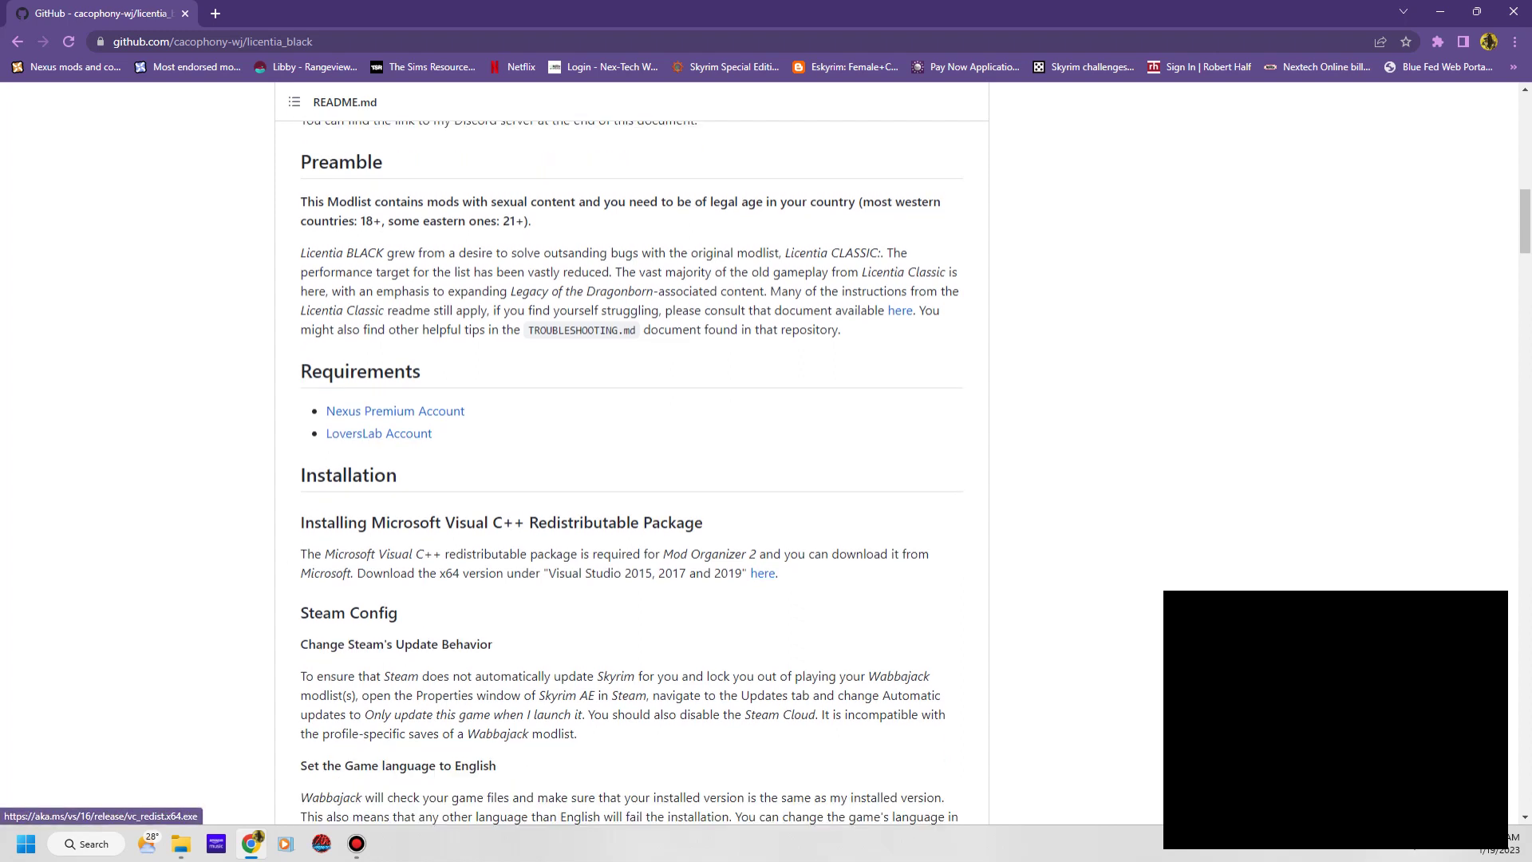
scroll(631, 470, down, 4)
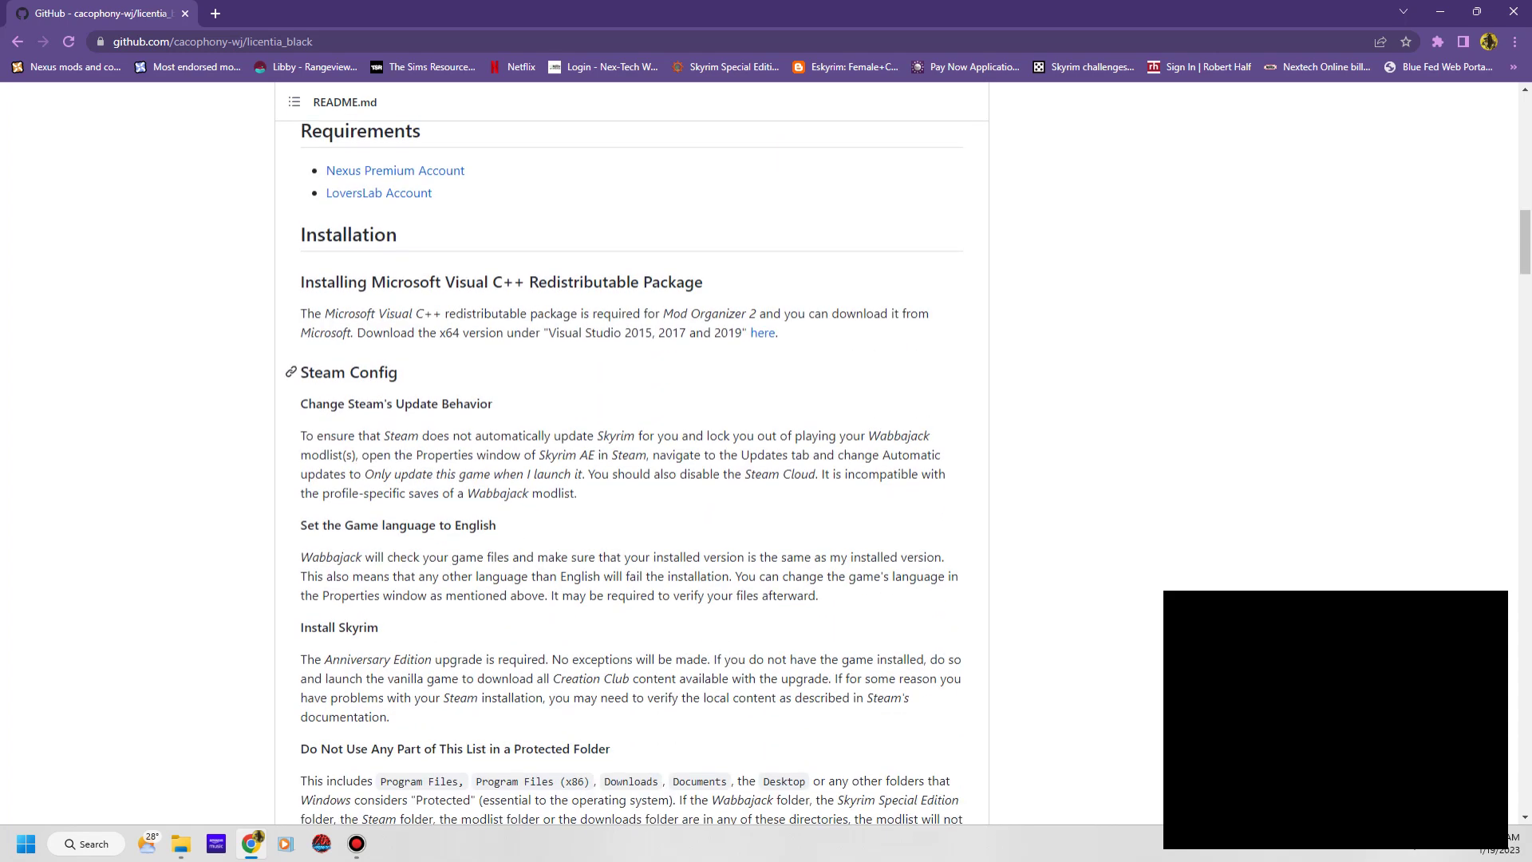
scroll(631, 471, down, 3)
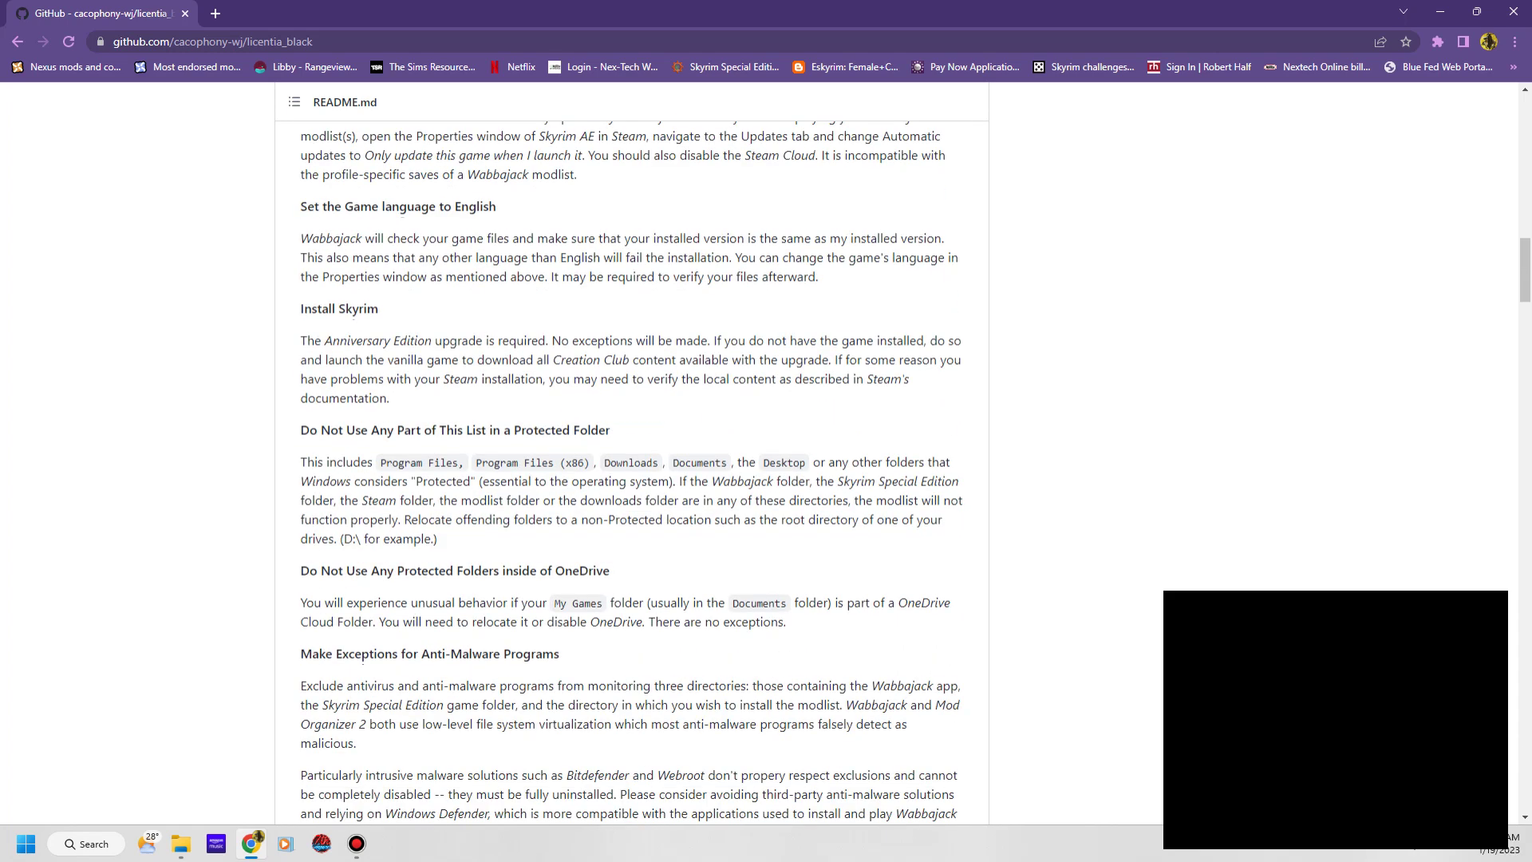
click(26, 843)
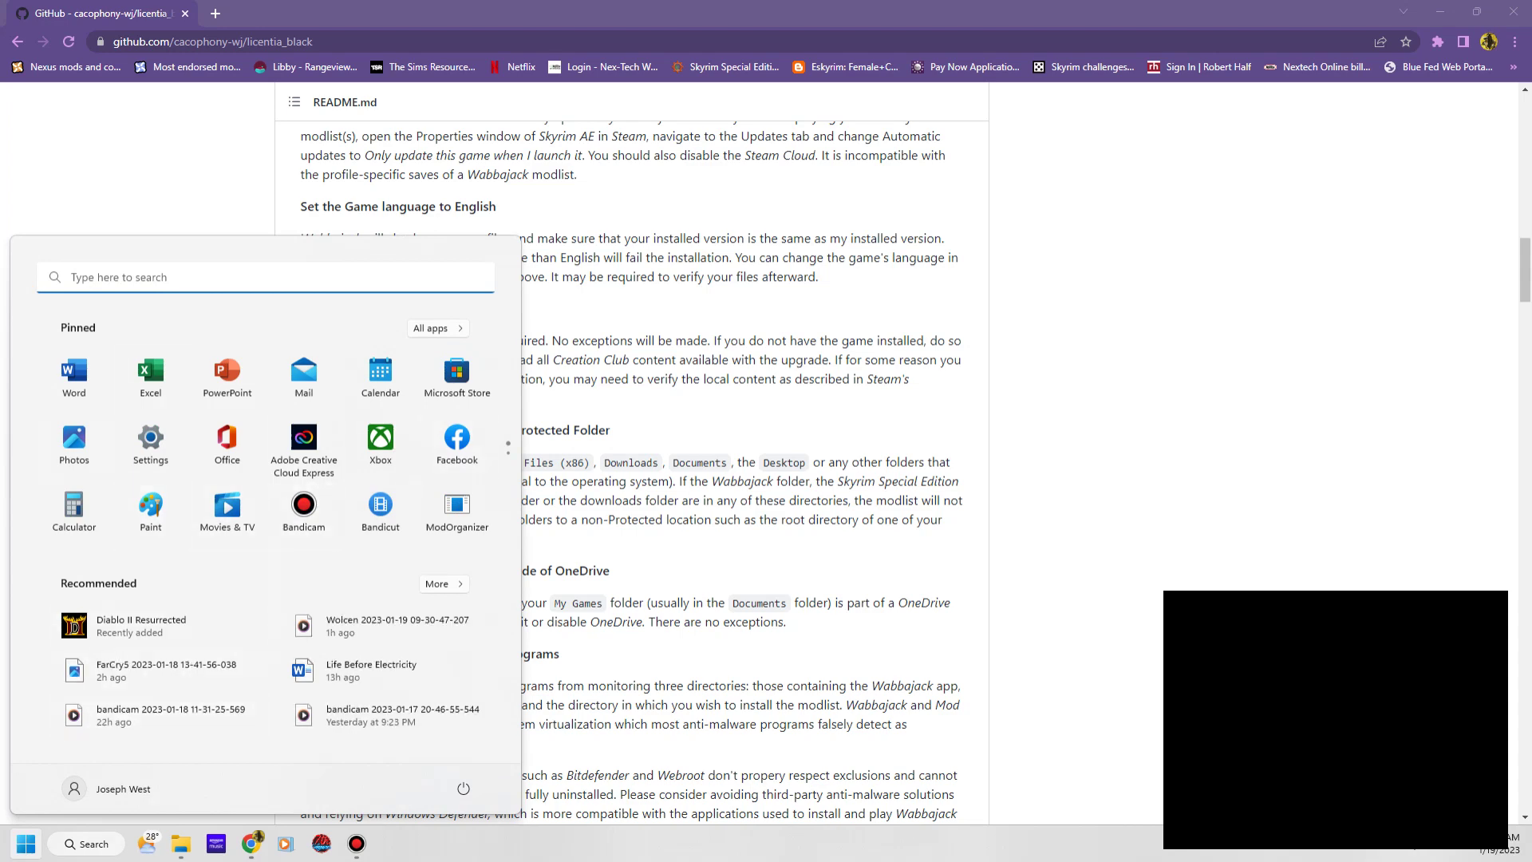
Launch Steam by searching 'steam' in the Start menu, then scroll through the library list
text(s)
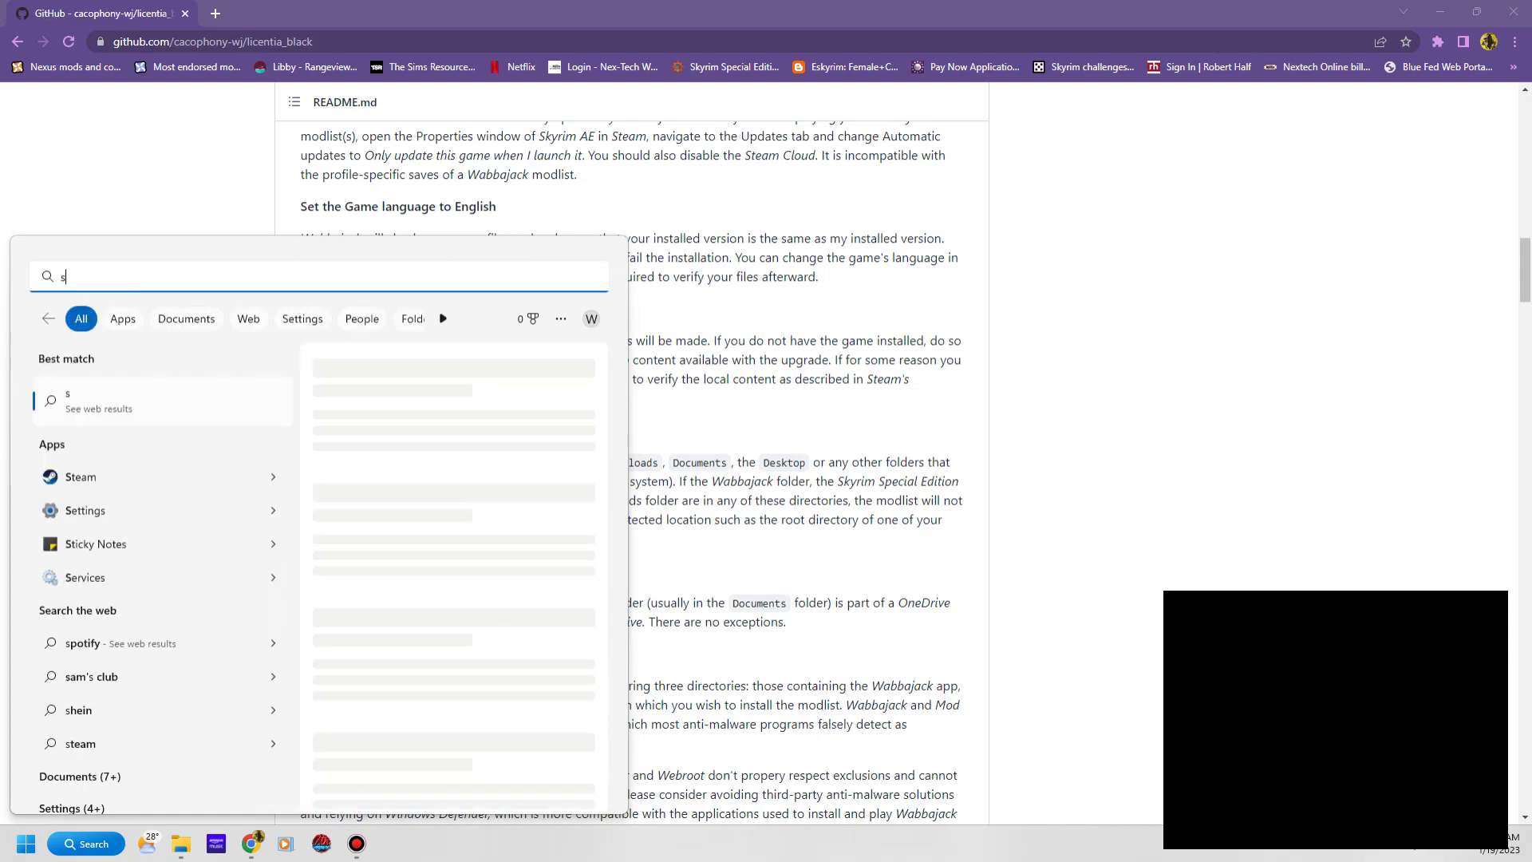
text(team)
key(Return)
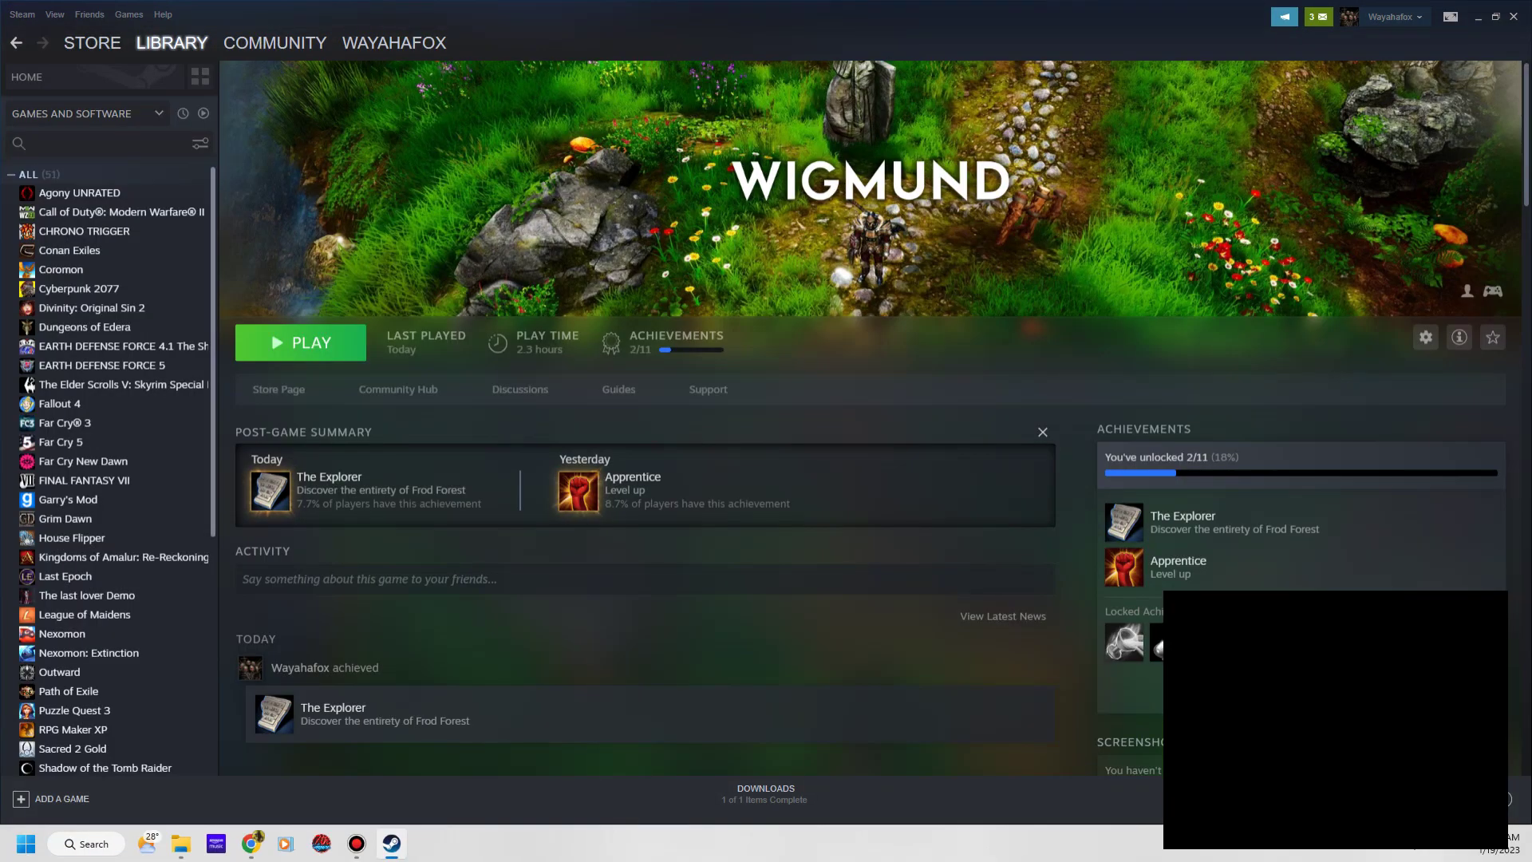
scroll(120, 405, down, 5)
scroll(120, 319, up, 5)
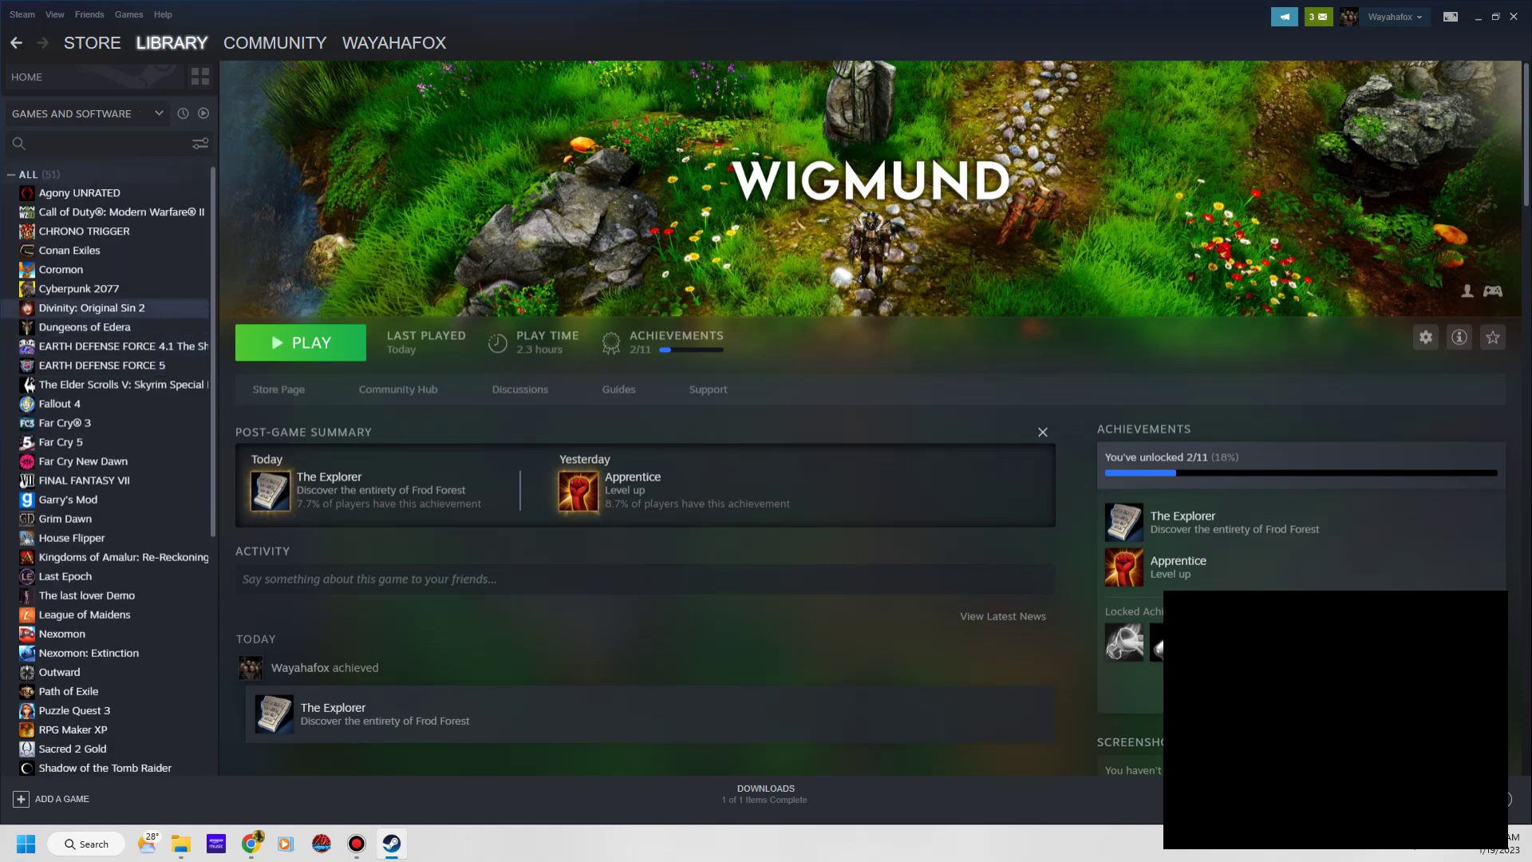
scroll(119, 558, down, 3)
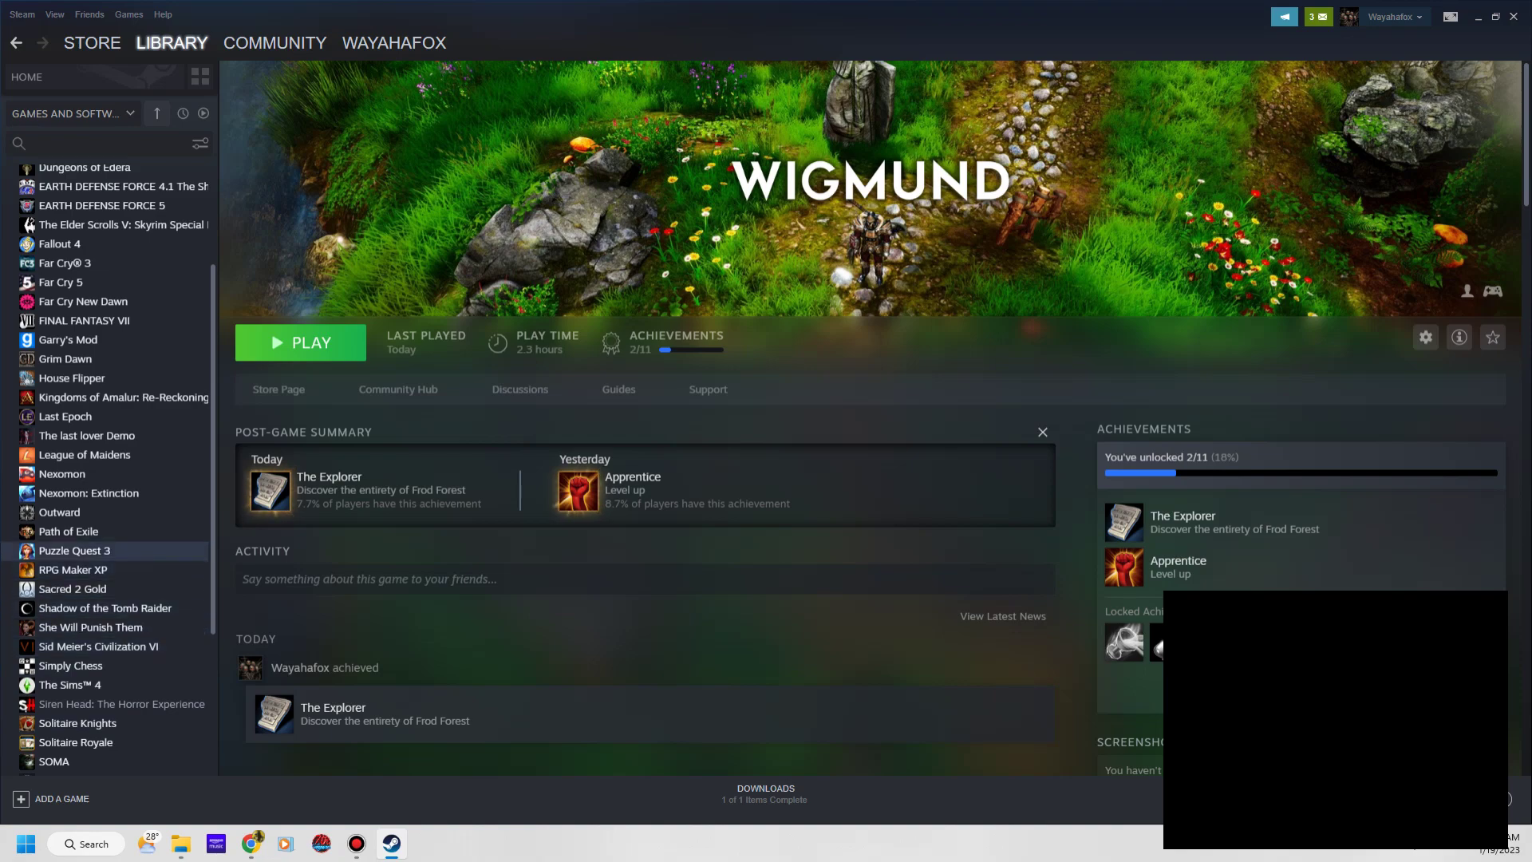
scroll(108, 467, up, 3)
Bring up the Properties of Skyrim Special Edition through its library page's settings menu
click(119, 384)
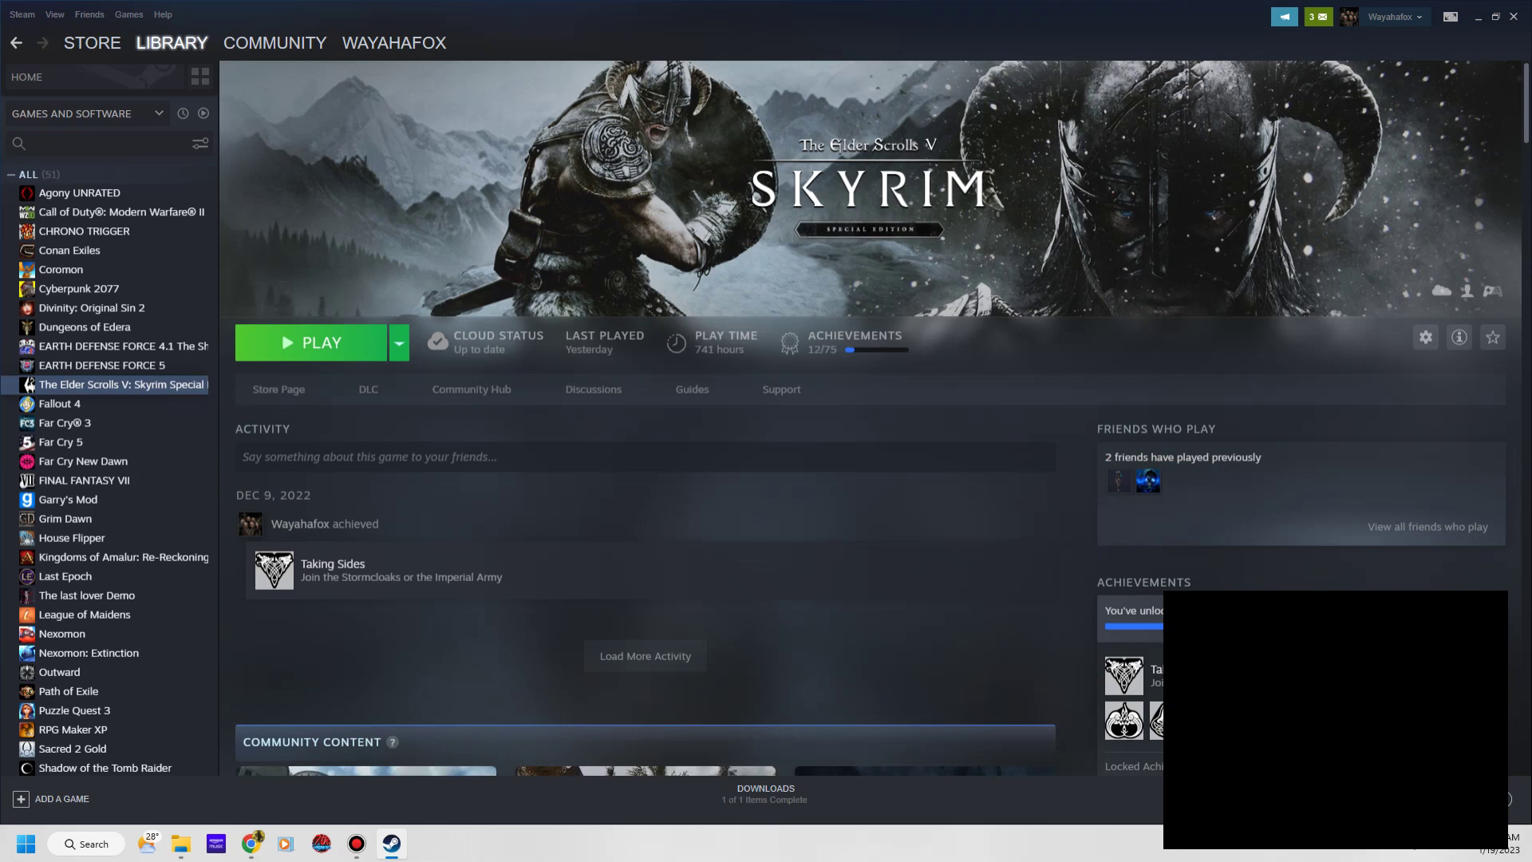
click(1426, 337)
mouse_move(1468, 408)
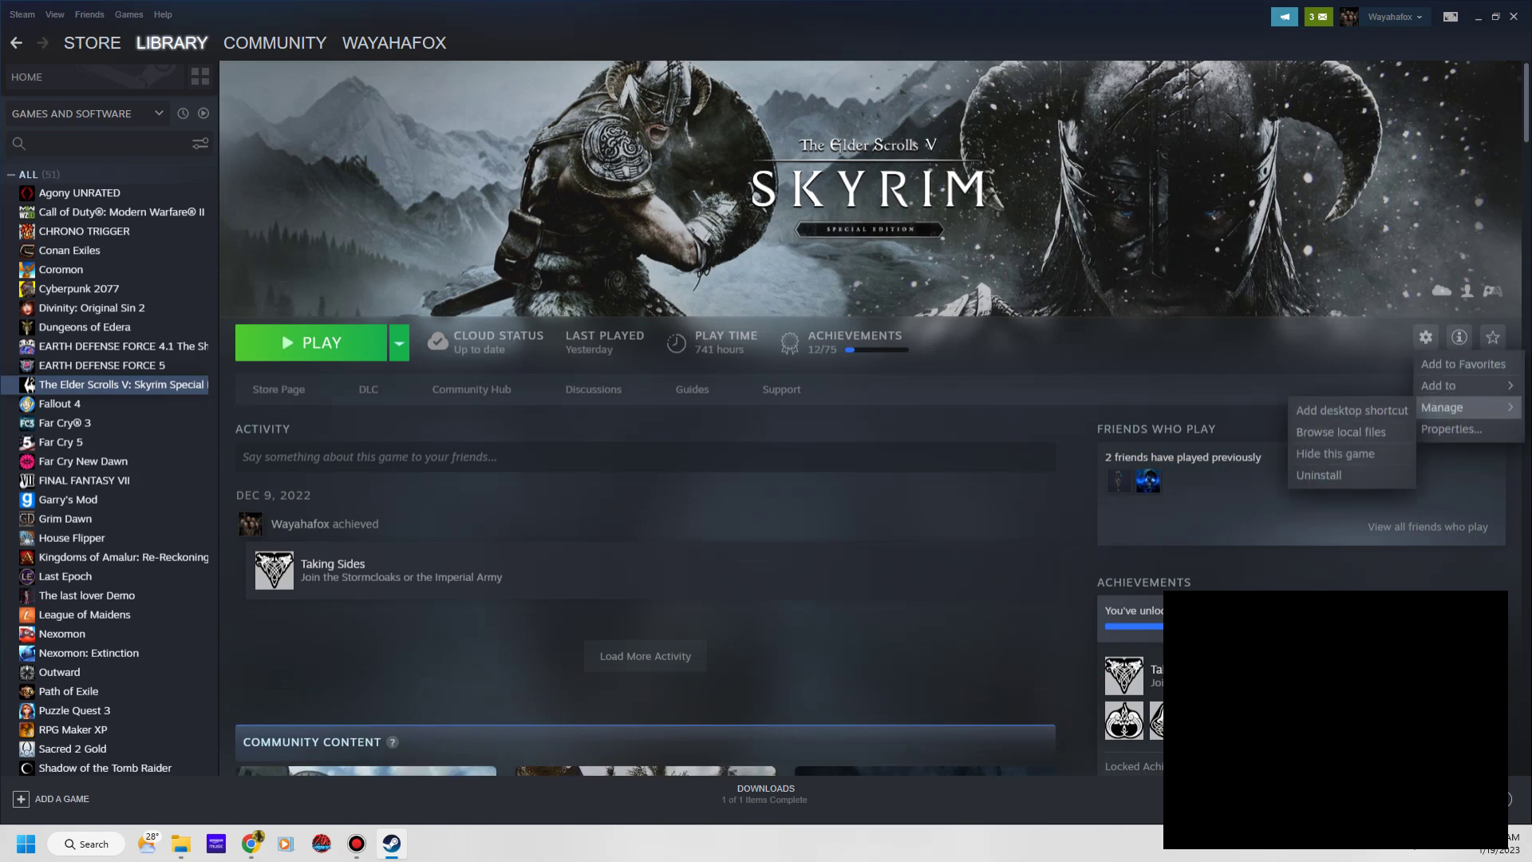
click(1451, 428)
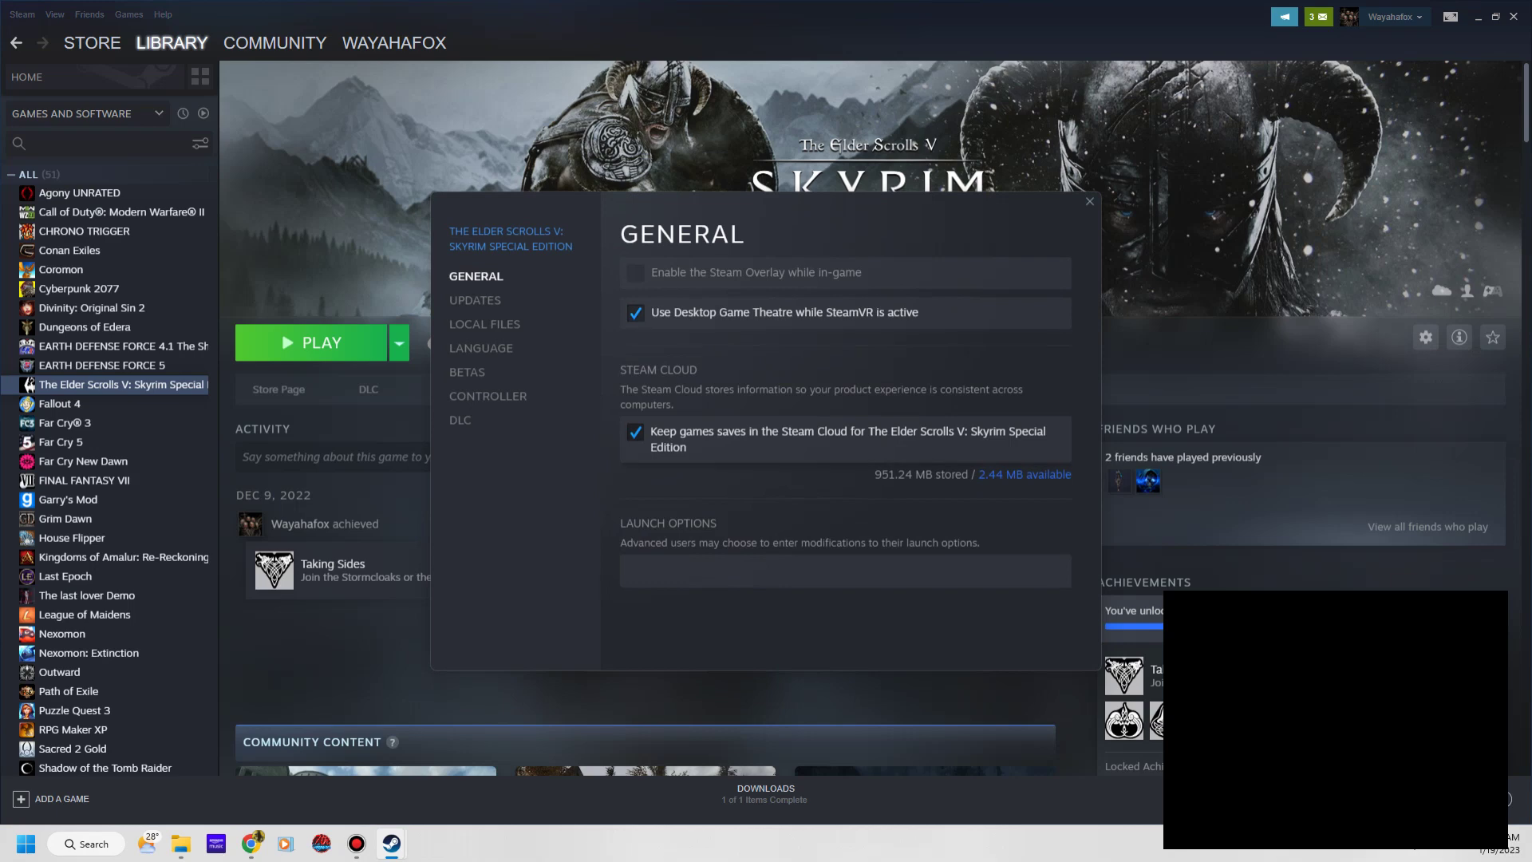
Confirm Skyrim's updates are set to 'Only update this game when I launch it', then close Properties
click(475, 300)
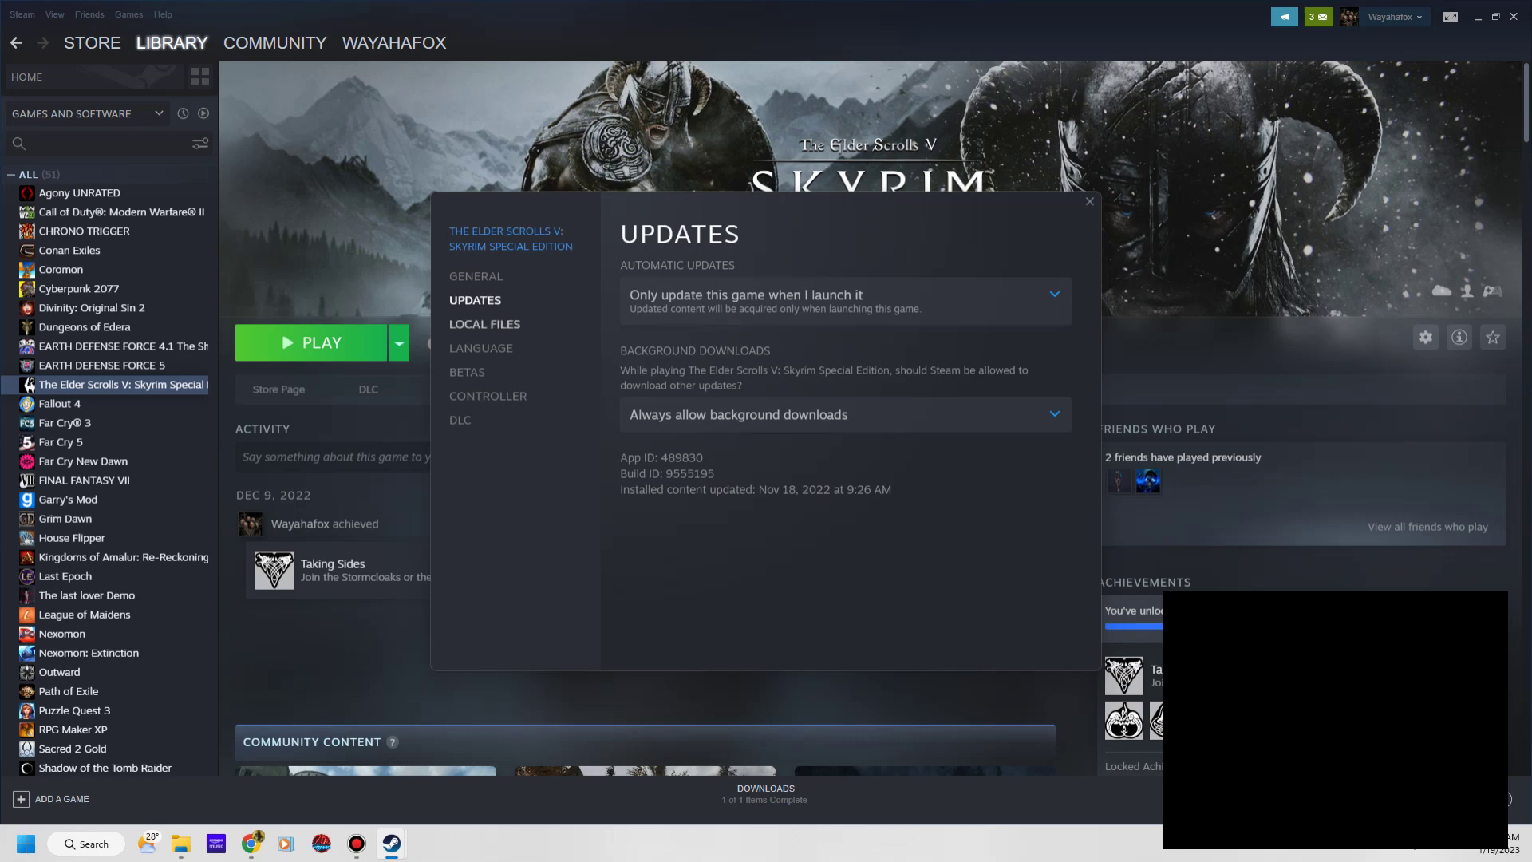
click(485, 324)
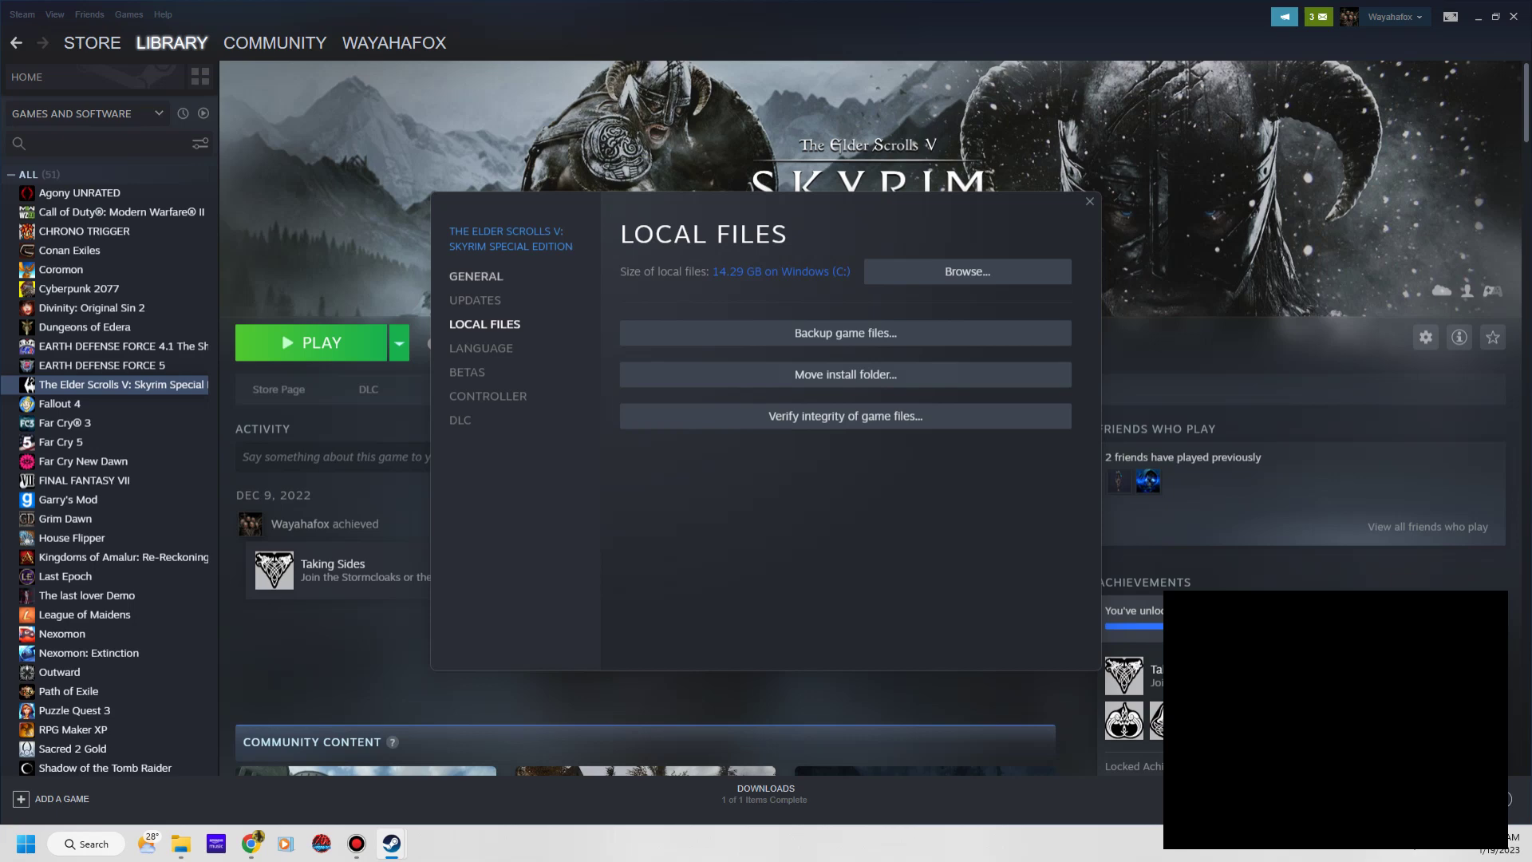
click(477, 276)
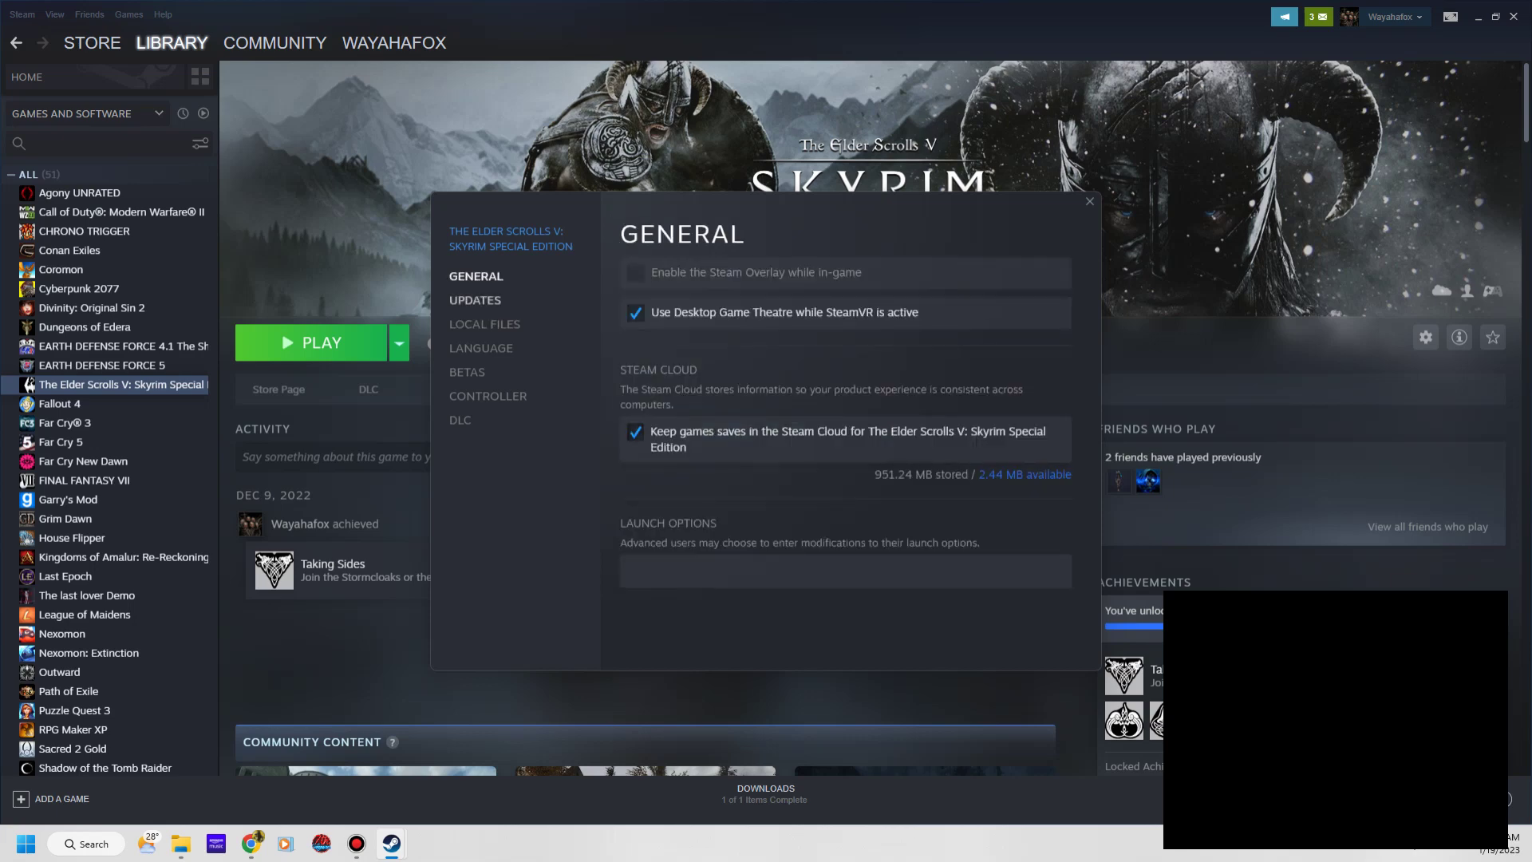
click(476, 300)
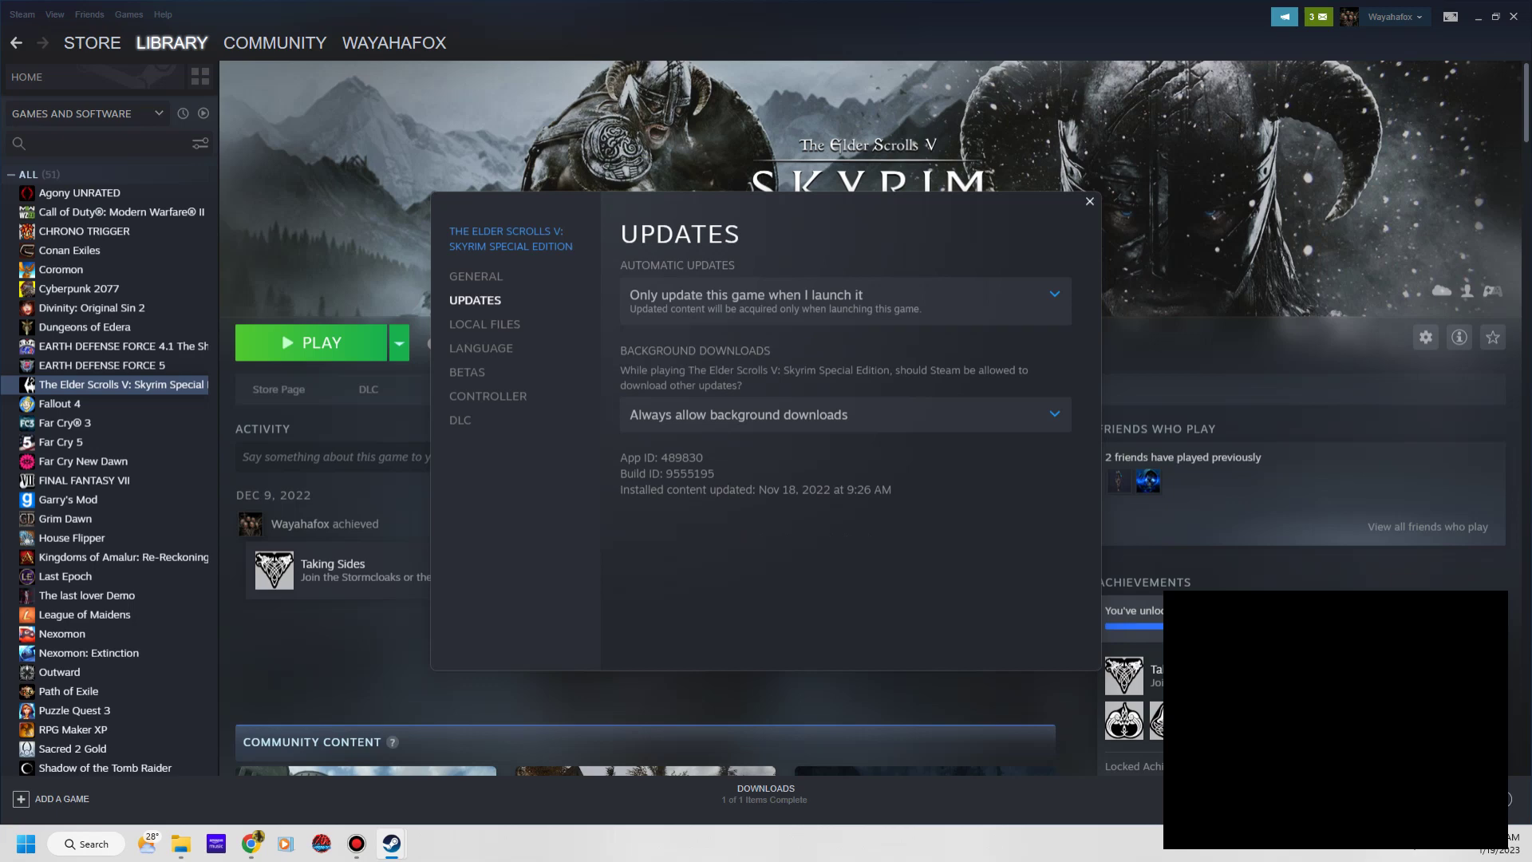
key(Escape)
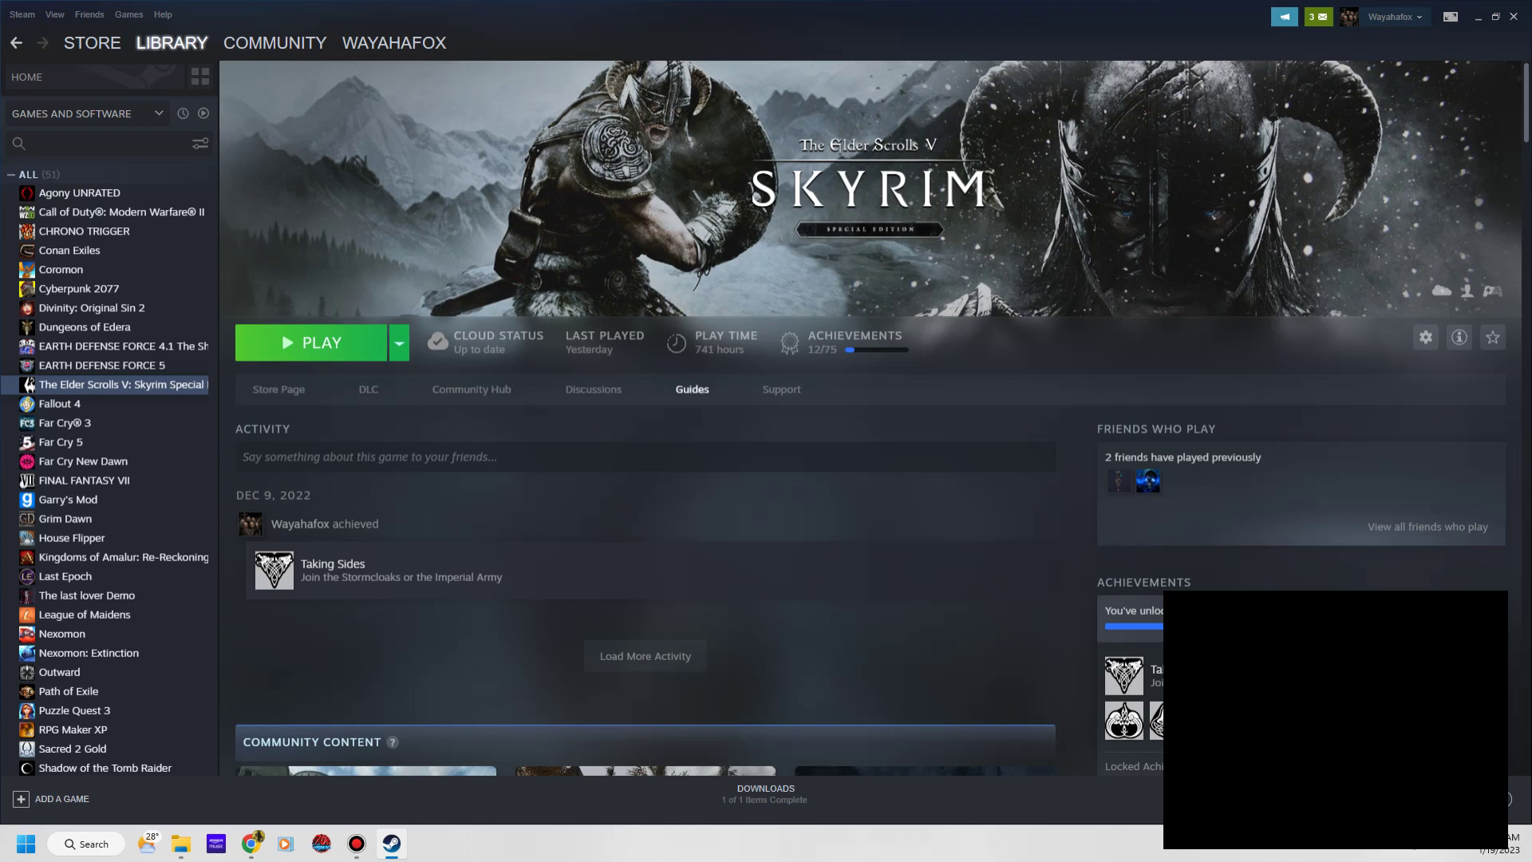
Visit the Steam Store, then return to the Skyrim Special Edition library page
click(91, 42)
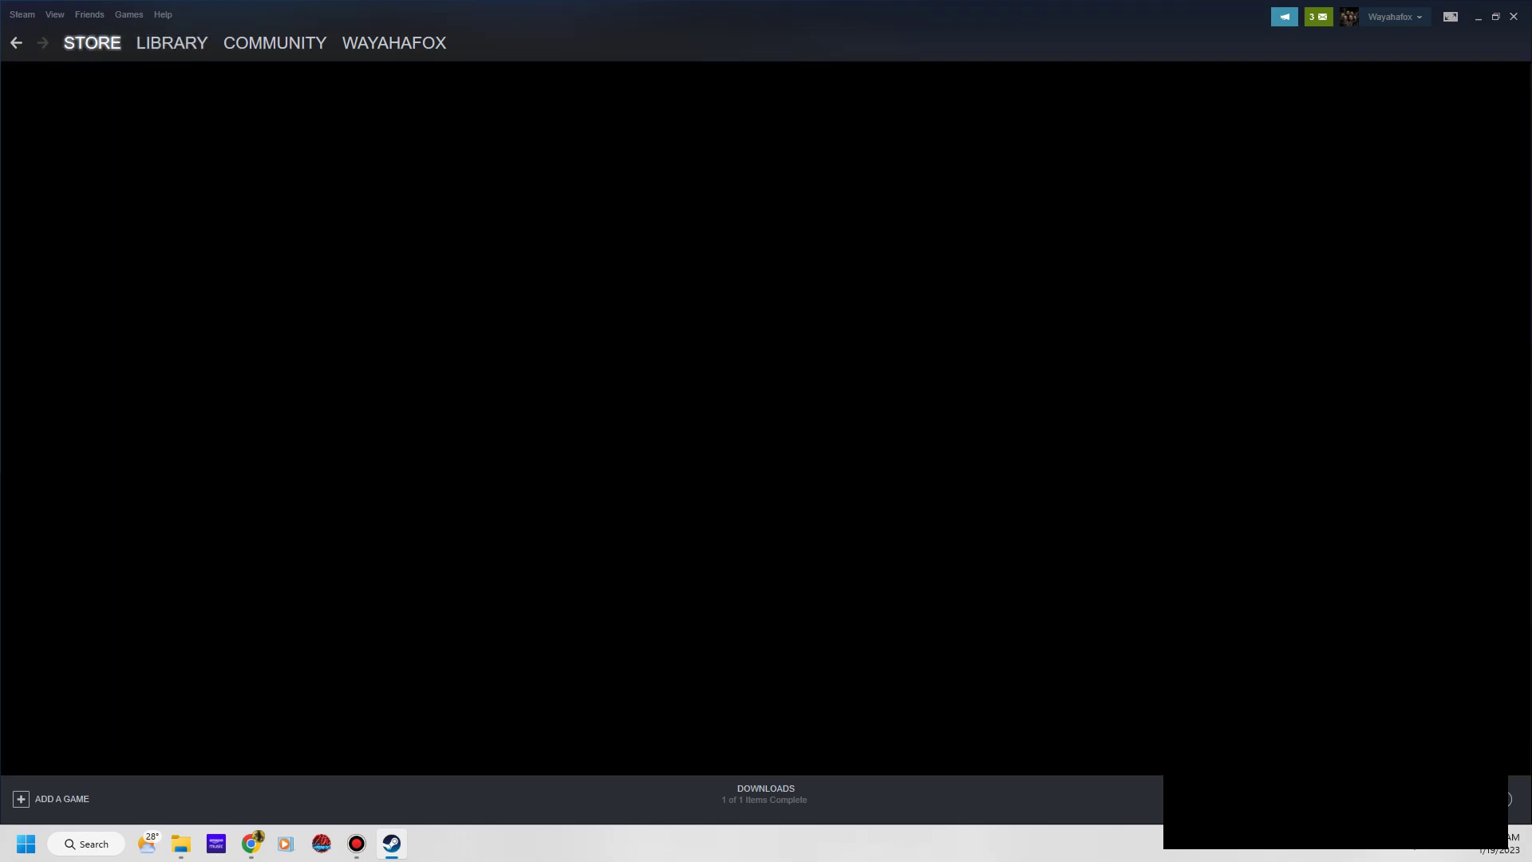
mouse_move(171, 42)
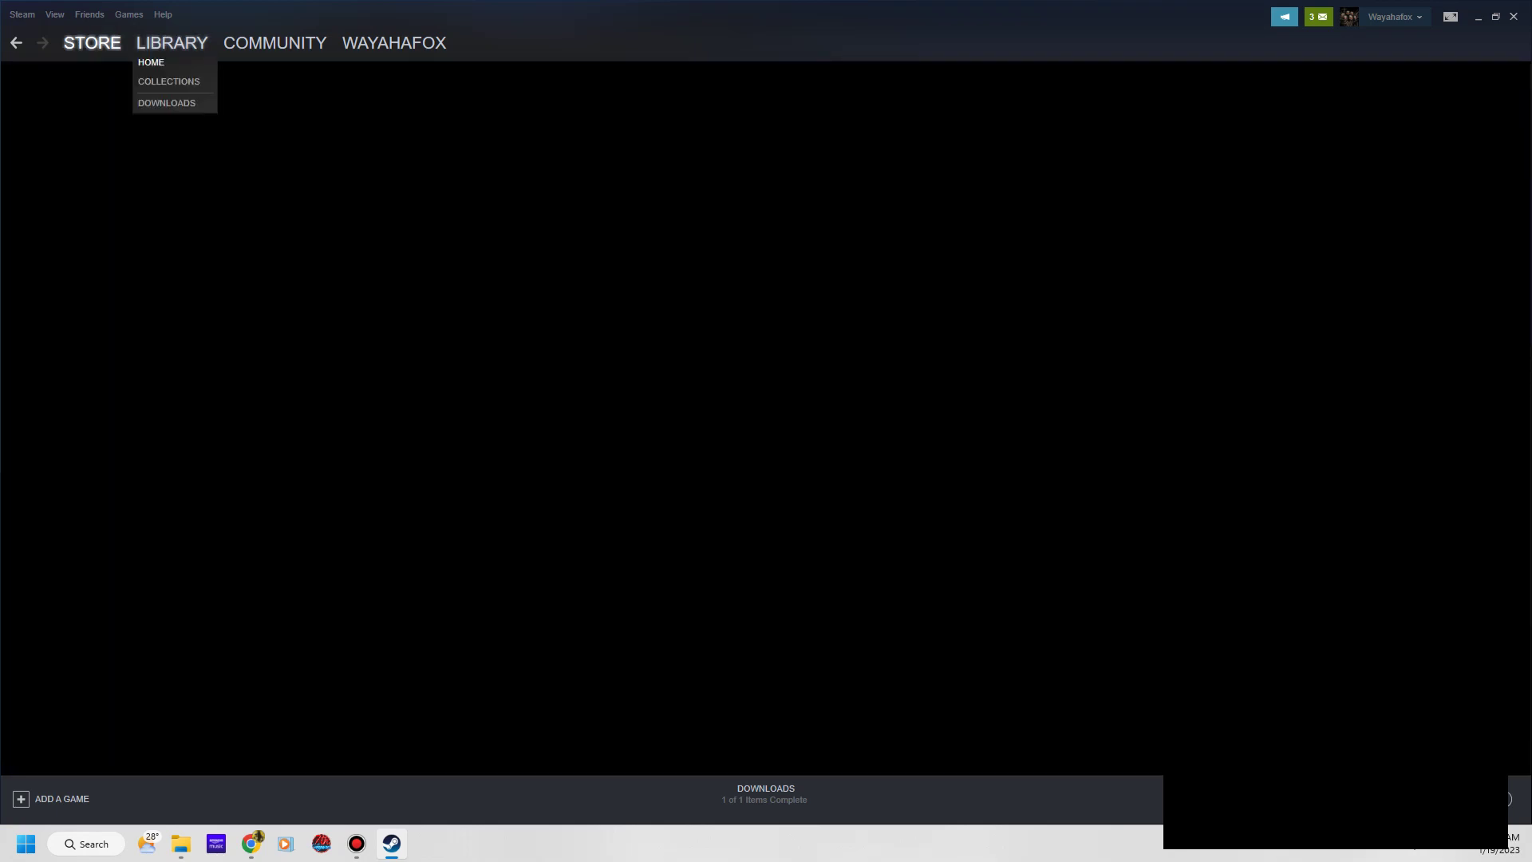
click(171, 43)
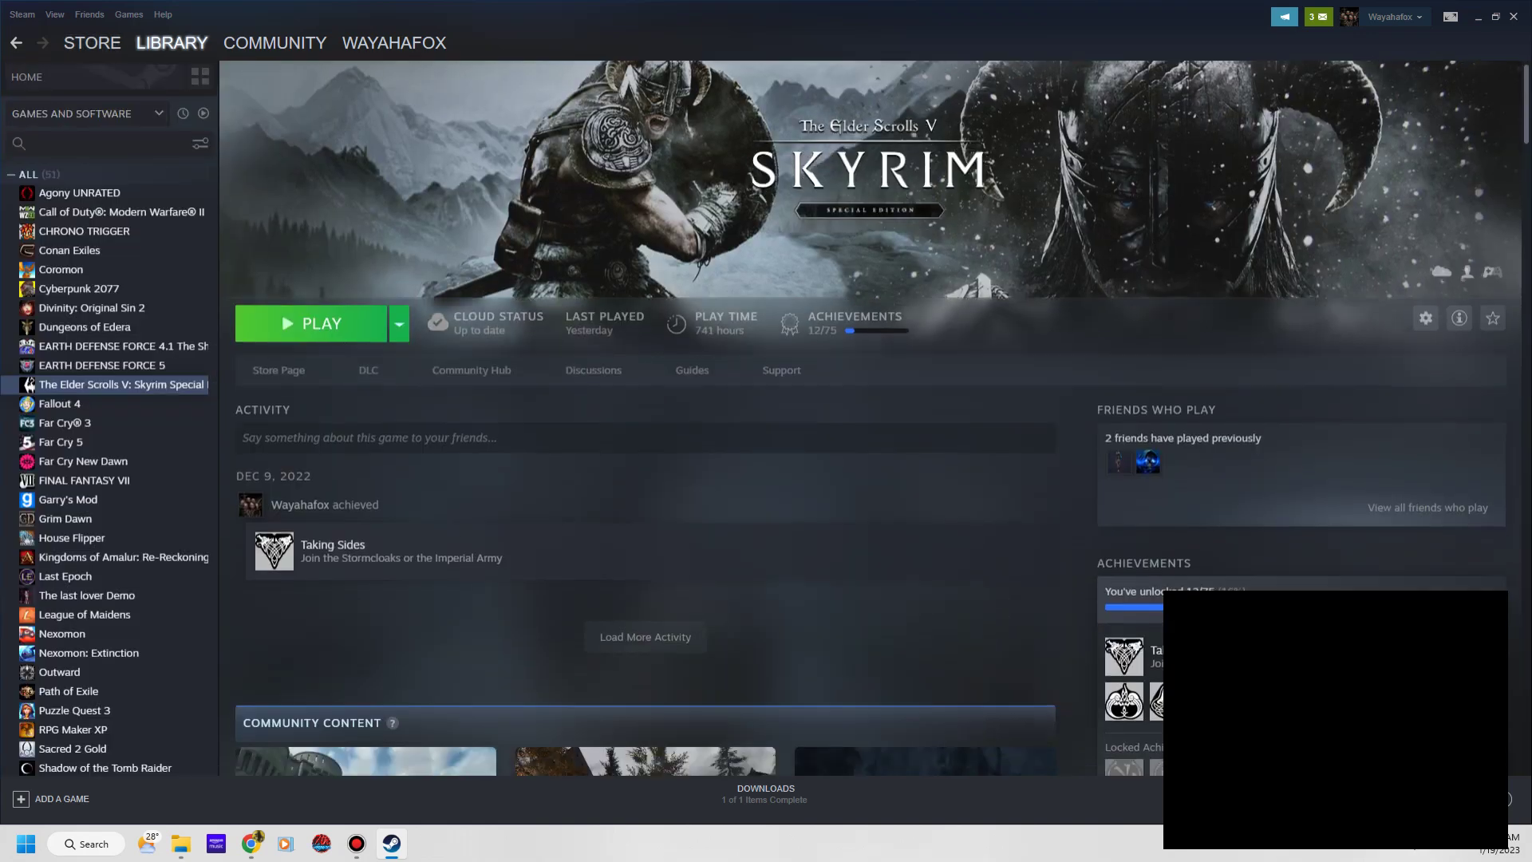
scroll(871, 417, down, 3)
scroll(872, 417, up, 2)
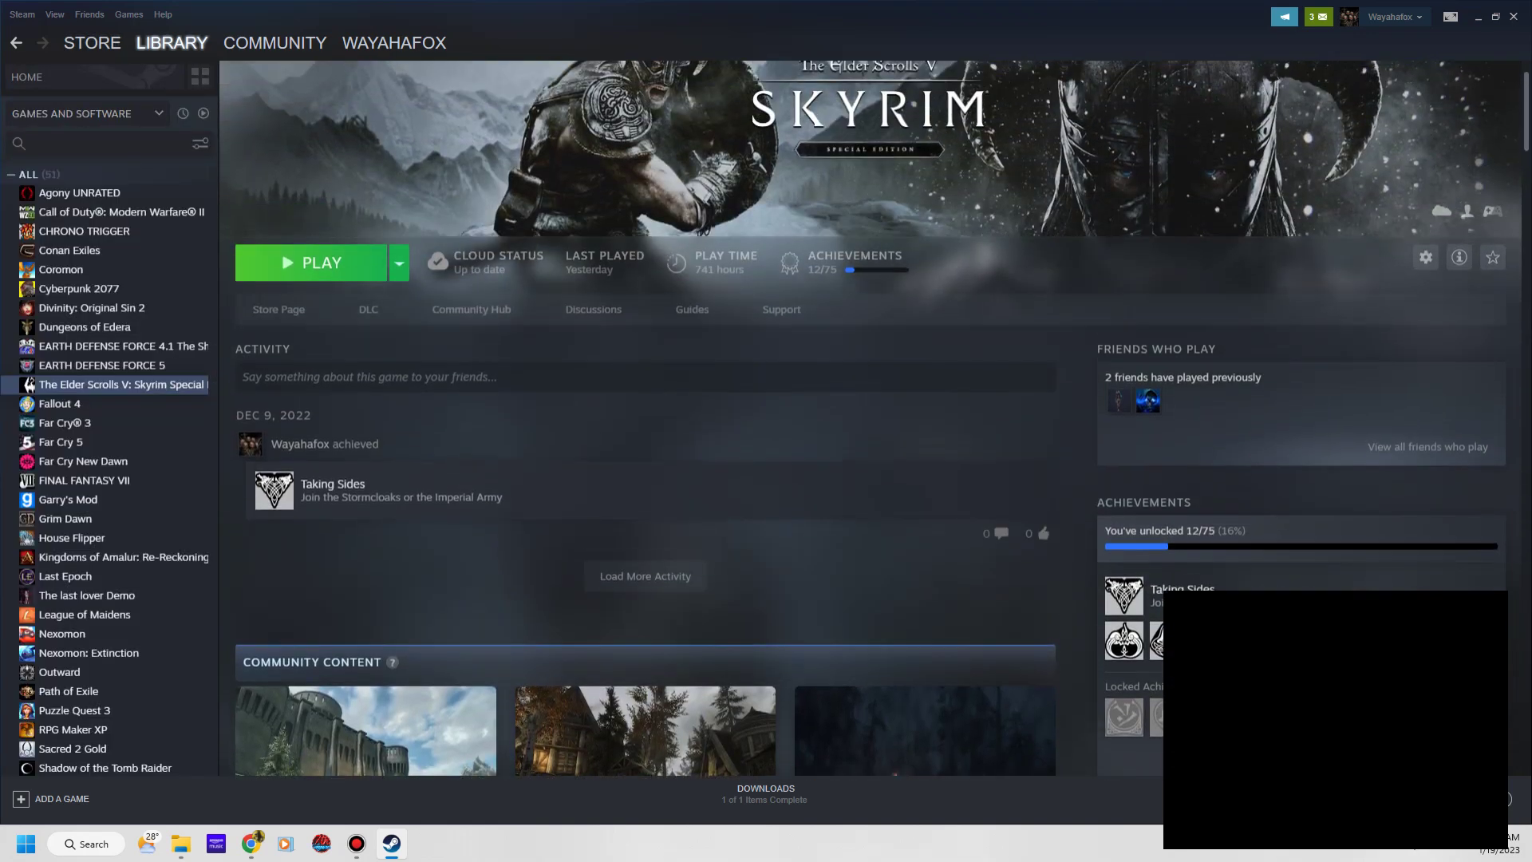
scroll(871, 418, up, 1)
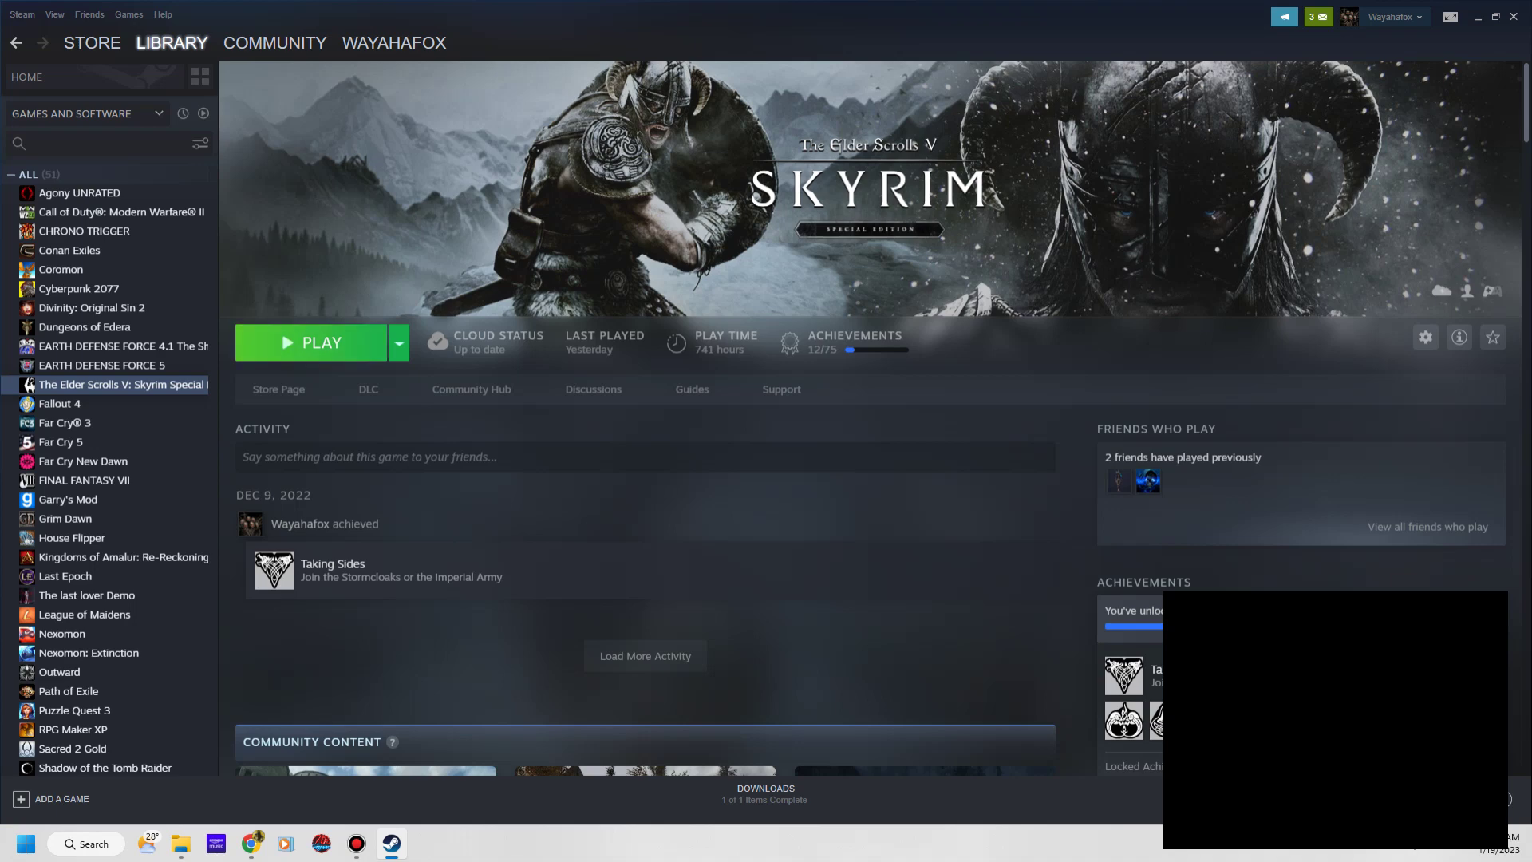
Check Skyrim's Play options and settings menu, then switch away from Steam to the browser
click(399, 344)
click(1425, 336)
mouse_move(1442, 407)
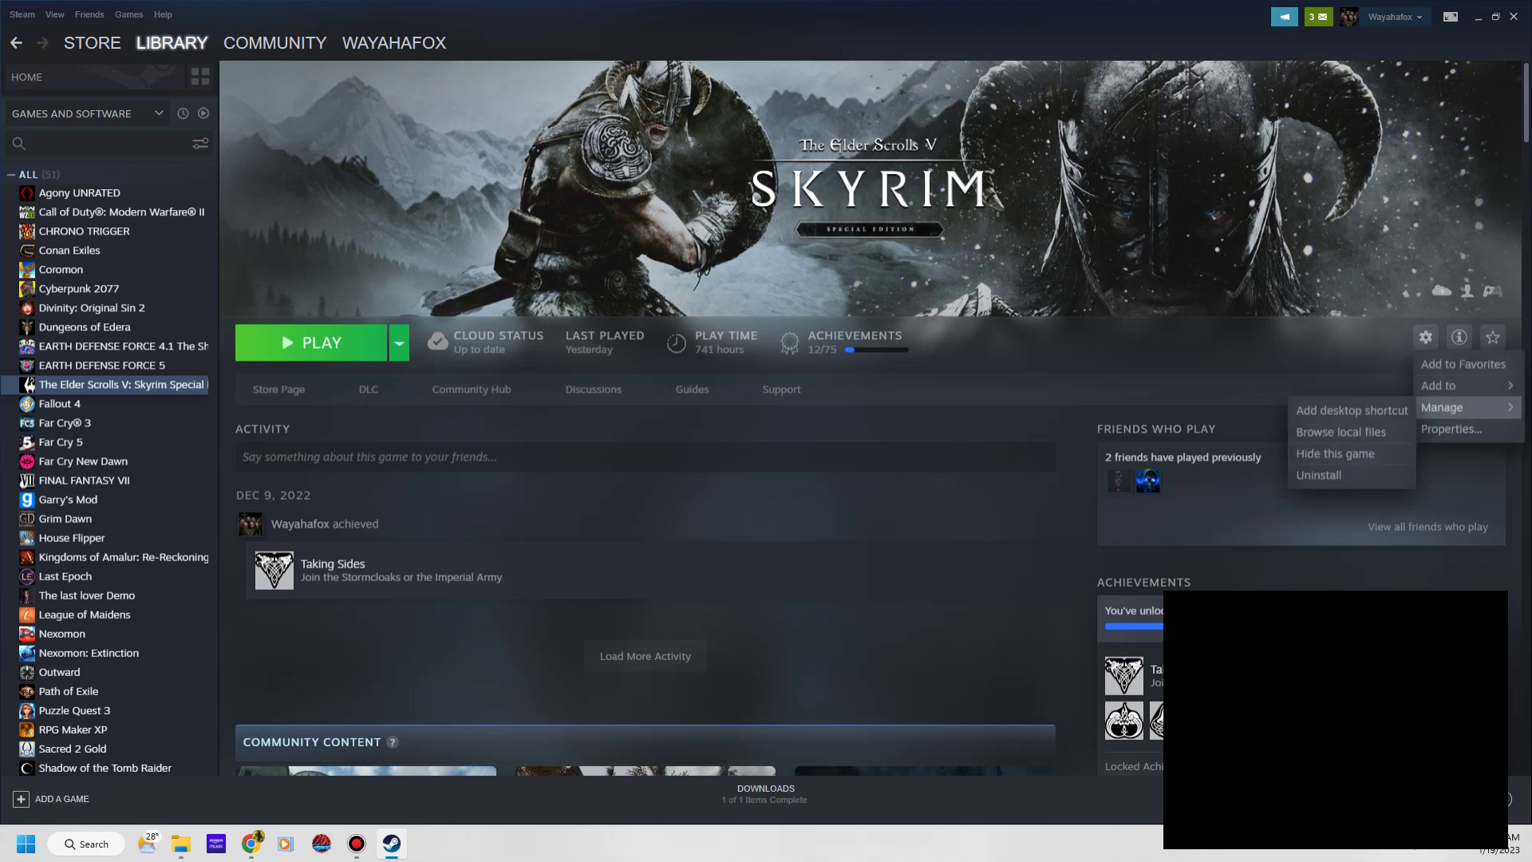
click(1351, 410)
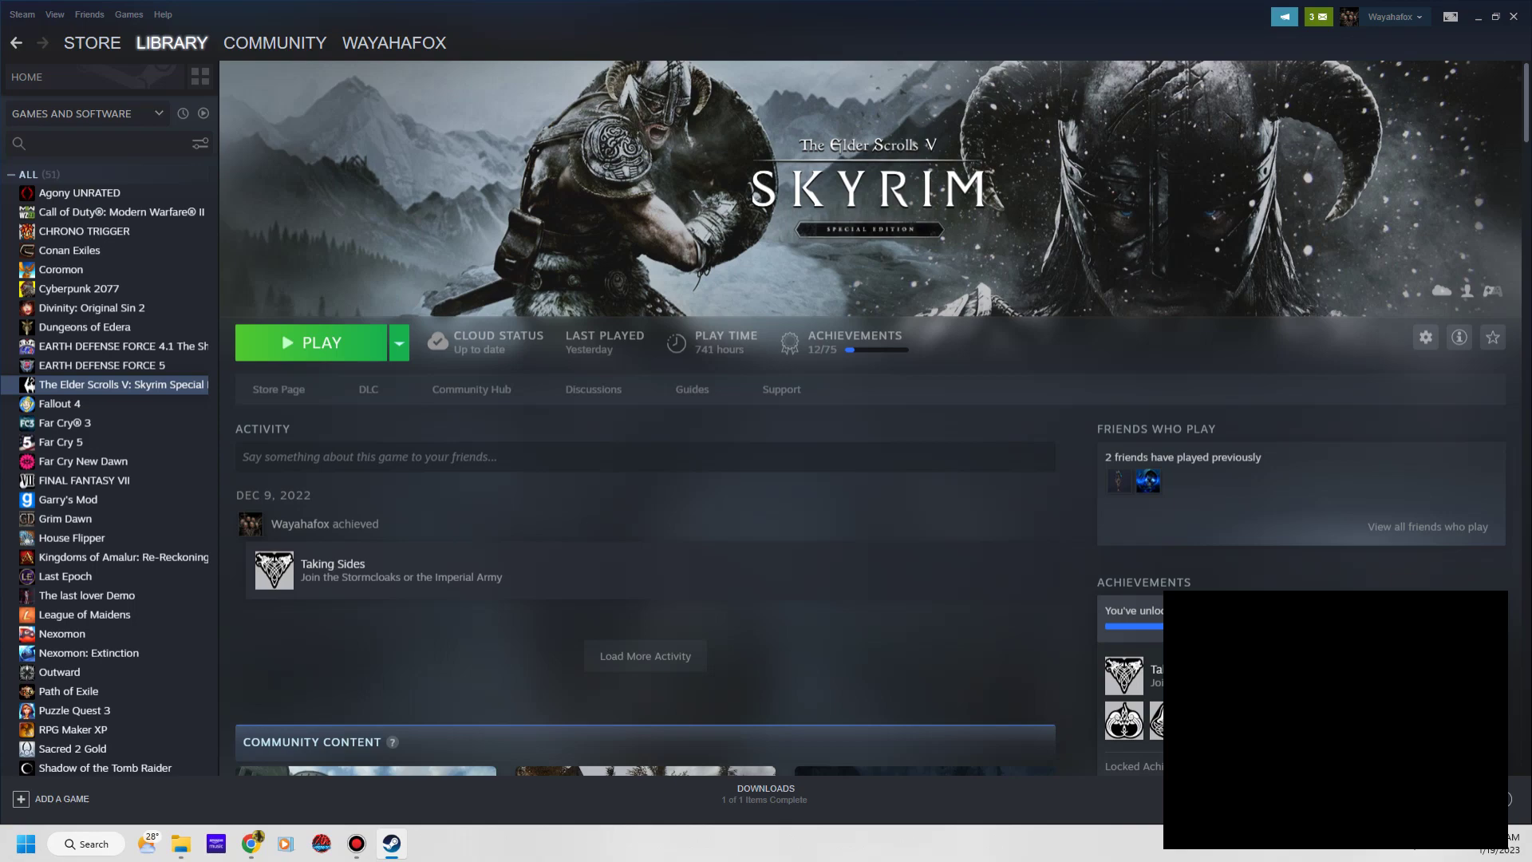
key(alt+Tab)
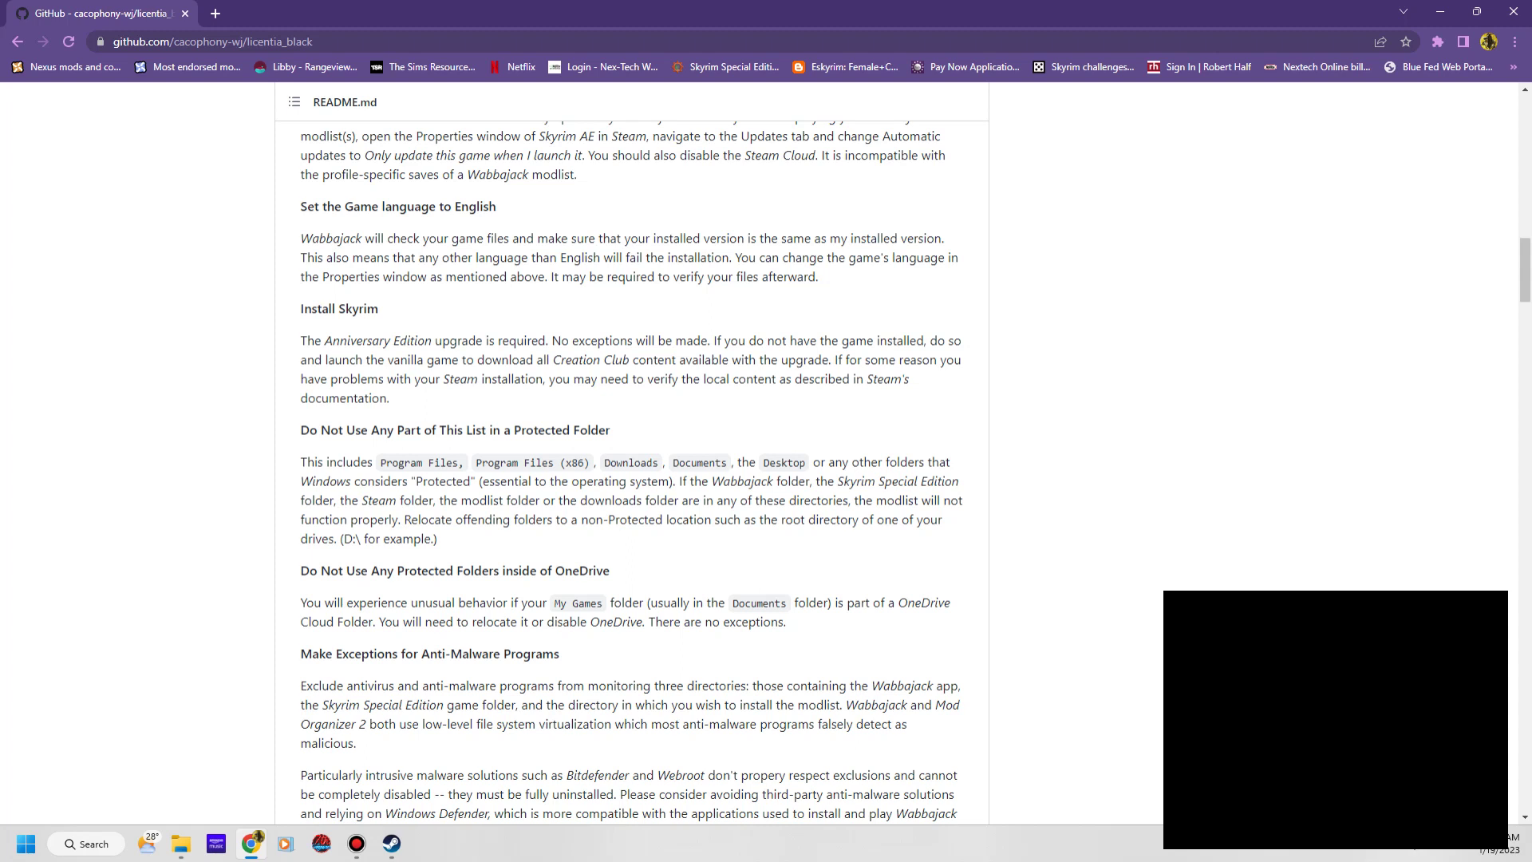
key(super+e)
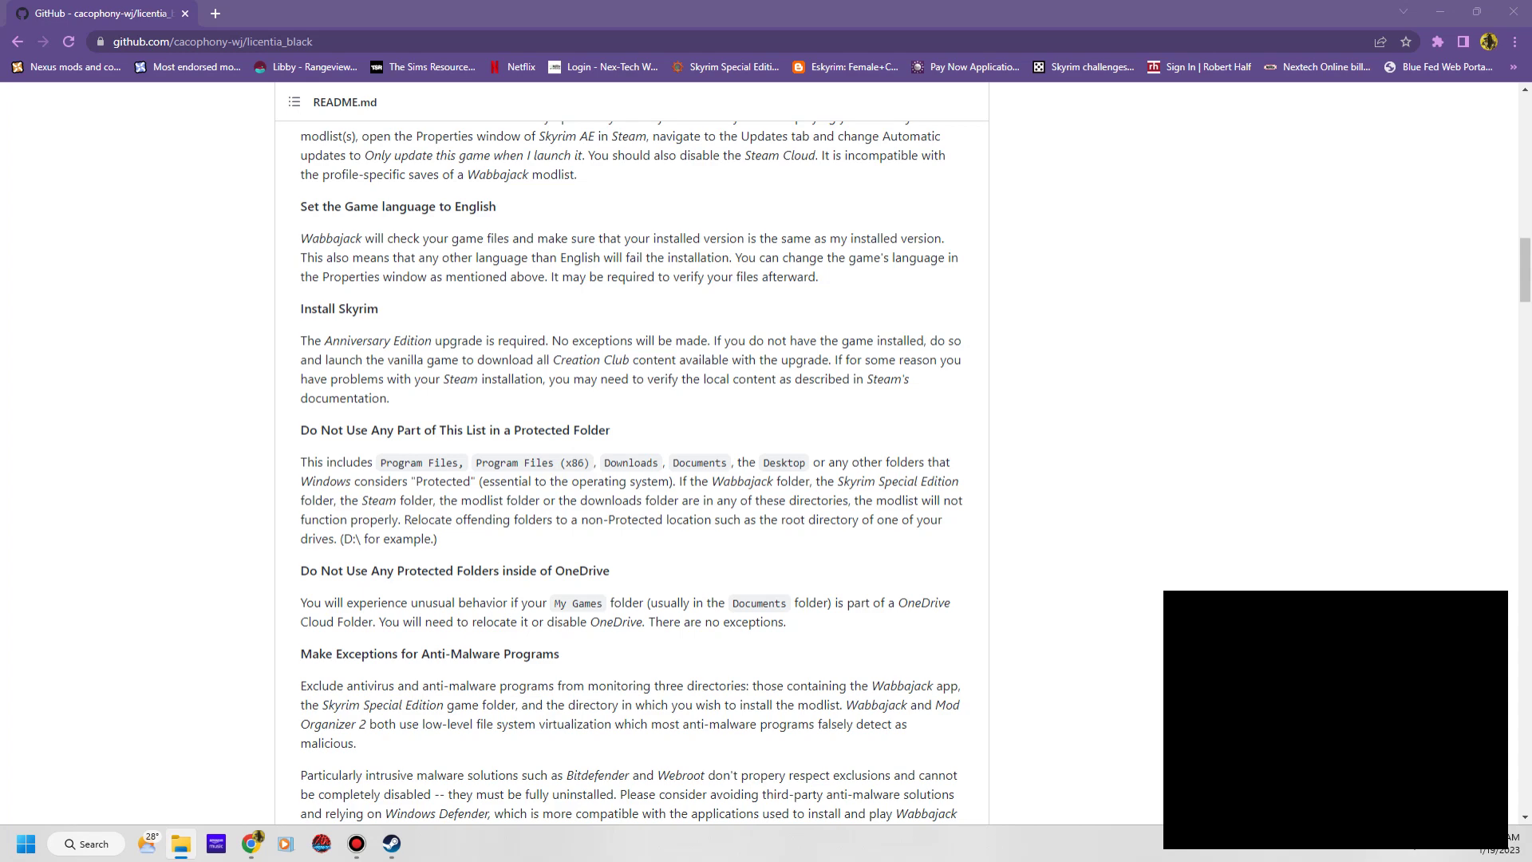
Centre the 3.0.4.1 folder window, launch Wabbajack from it, and minimize Chrome
drag(165, 70, 755, 136)
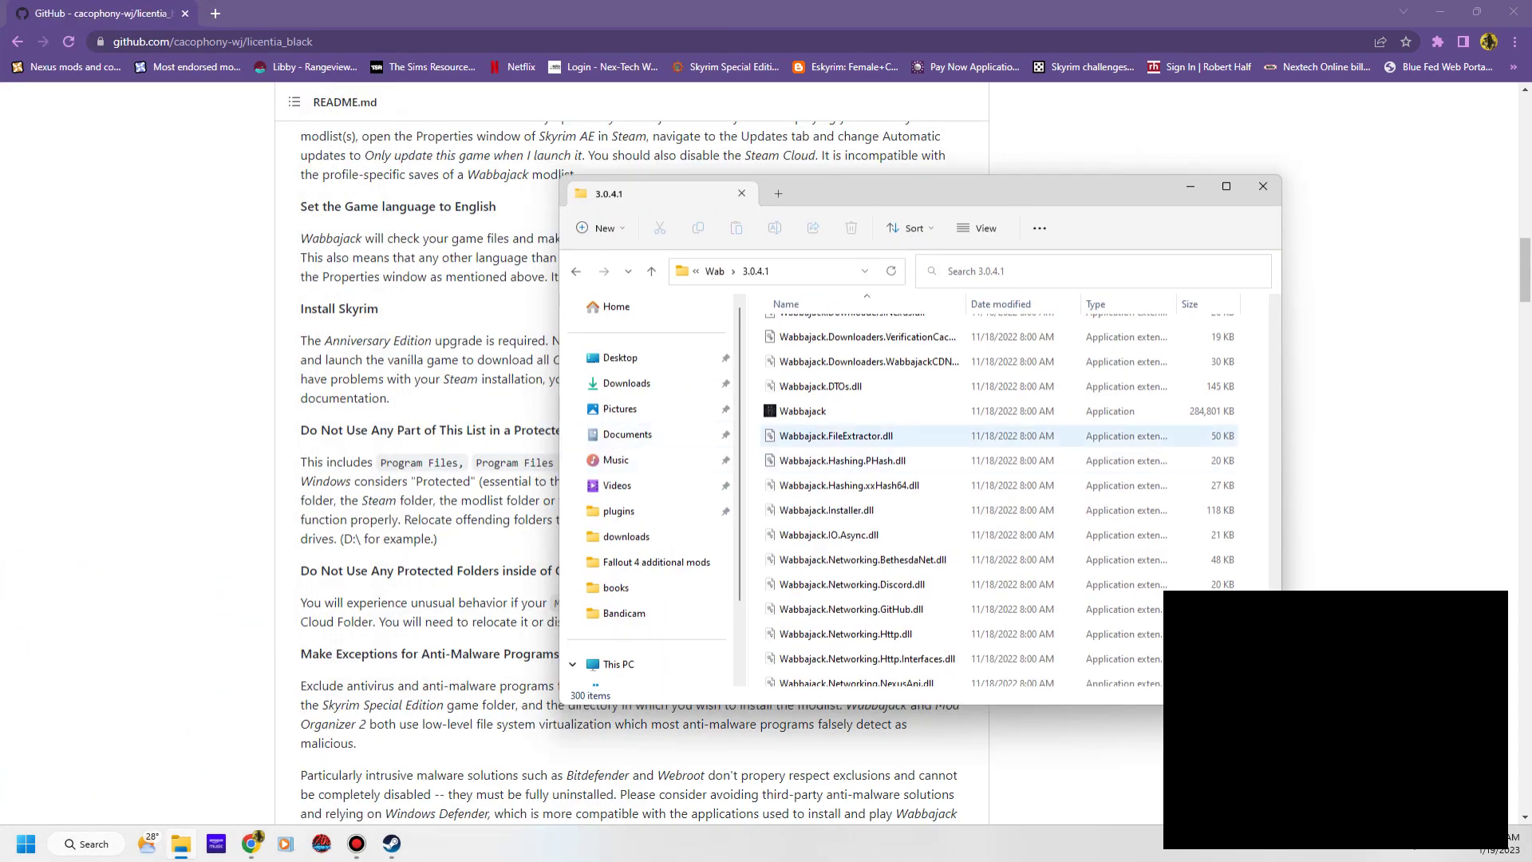
scroll(878, 450, up, 5)
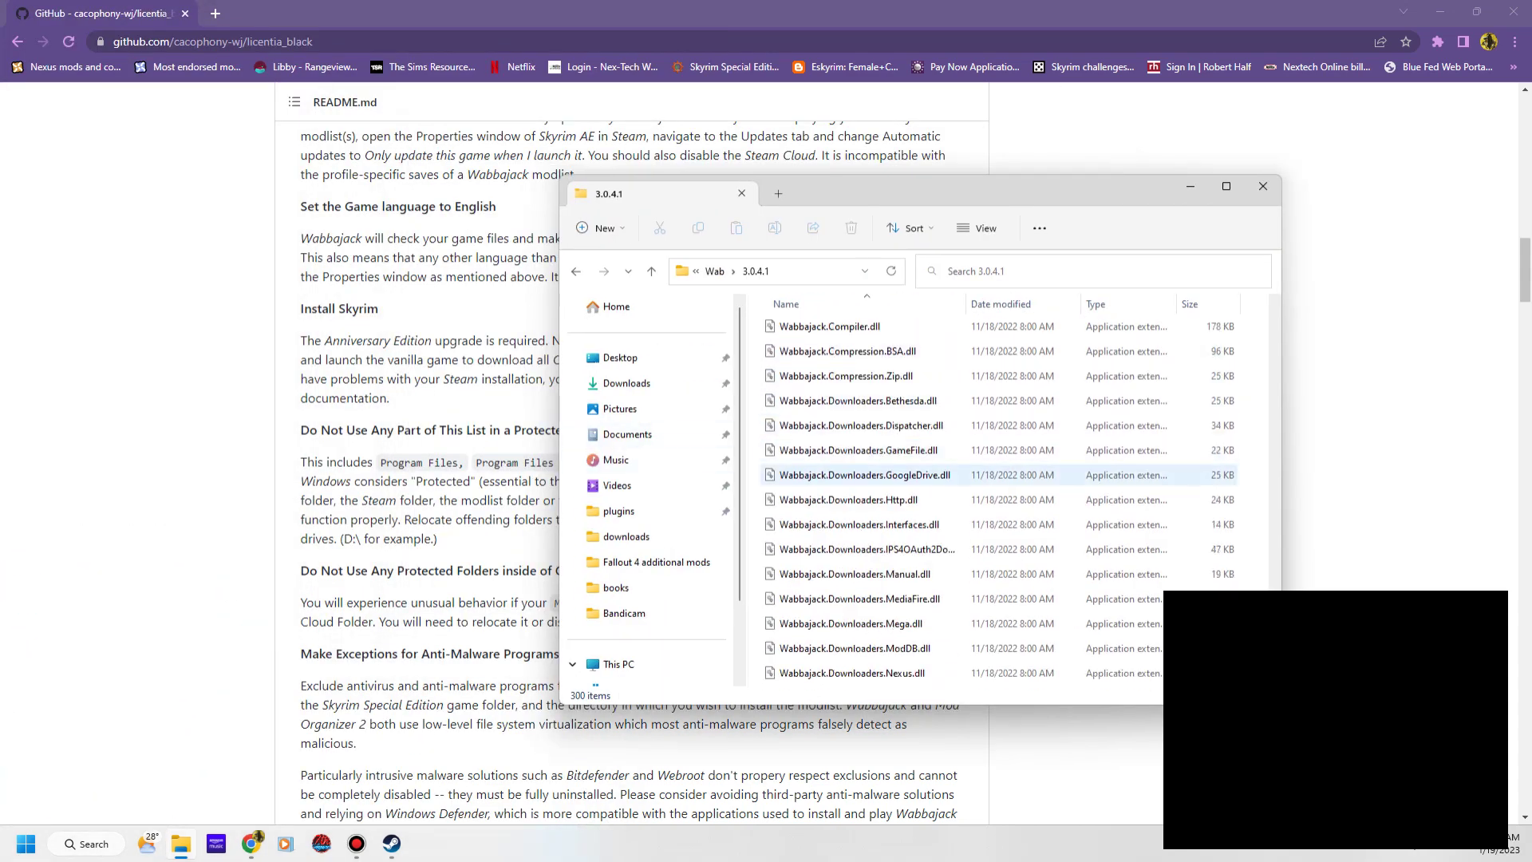
scroll(1126, 550, up, 10)
scroll(998, 494, down, 15)
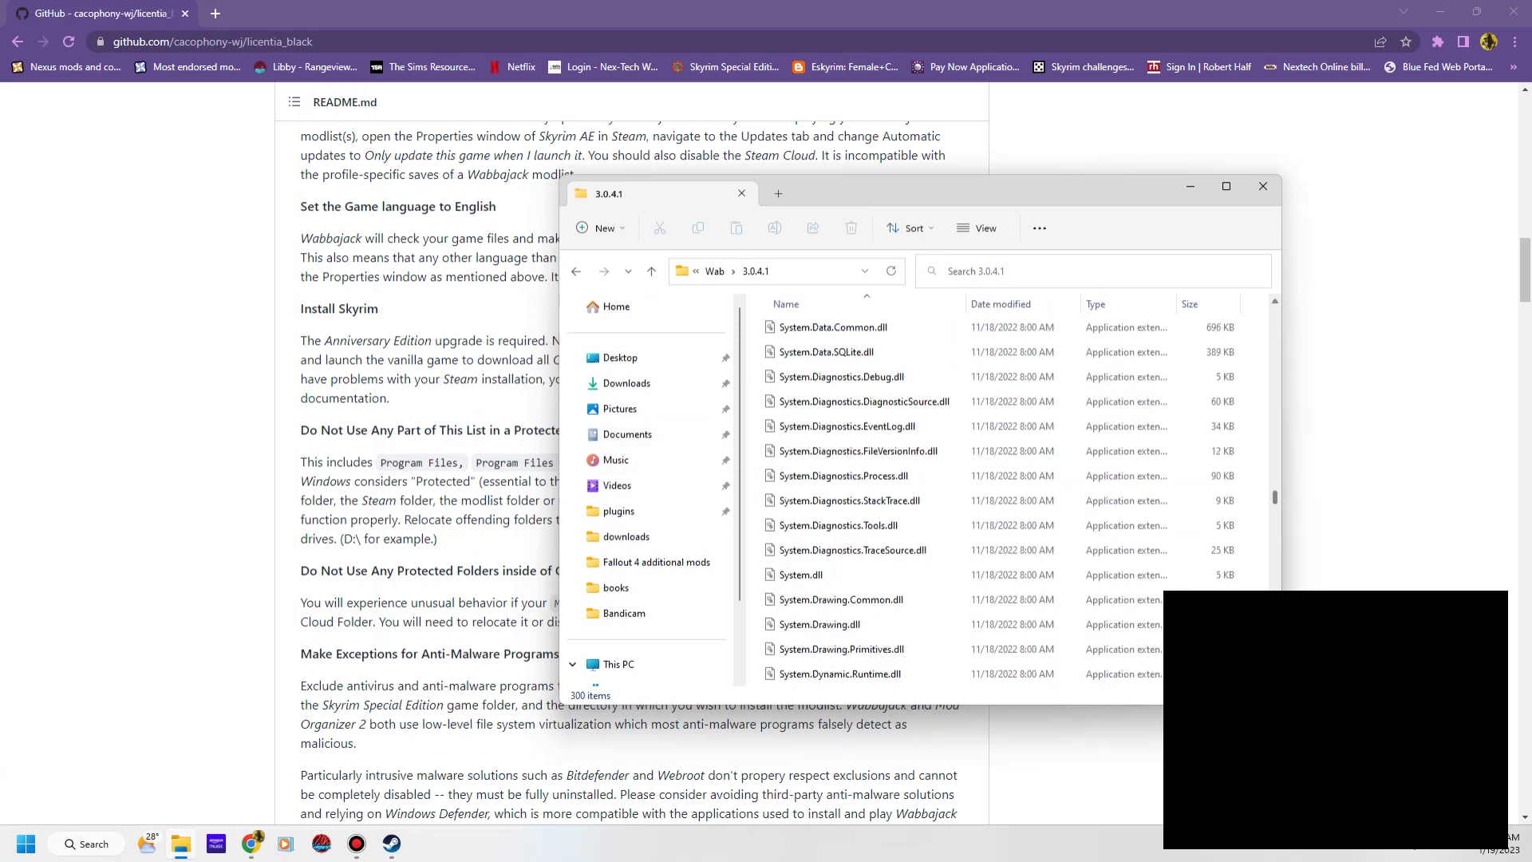
scroll(998, 401, down, 1)
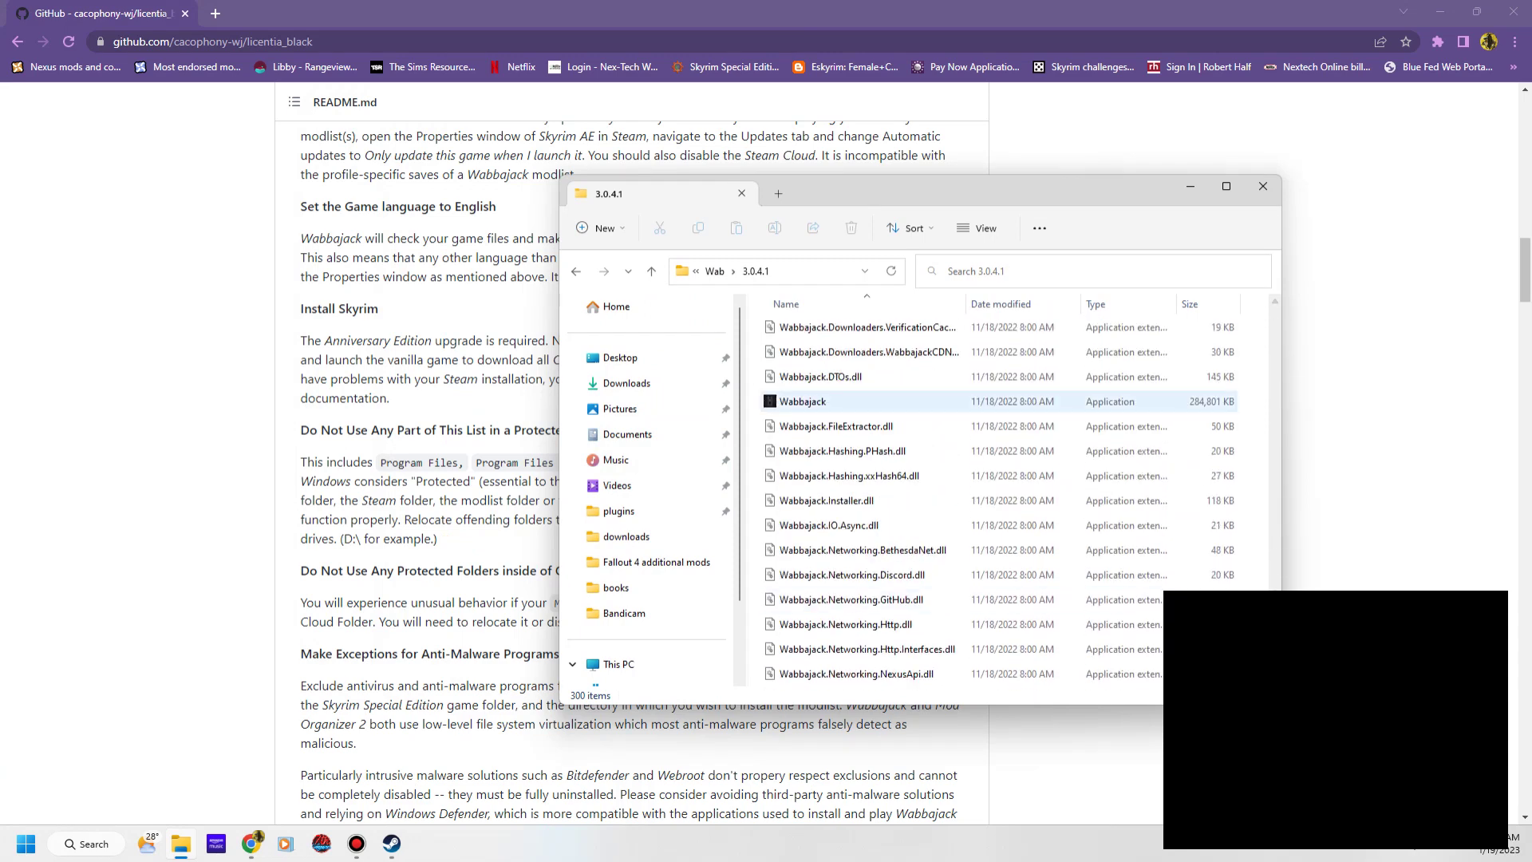
click(998, 401)
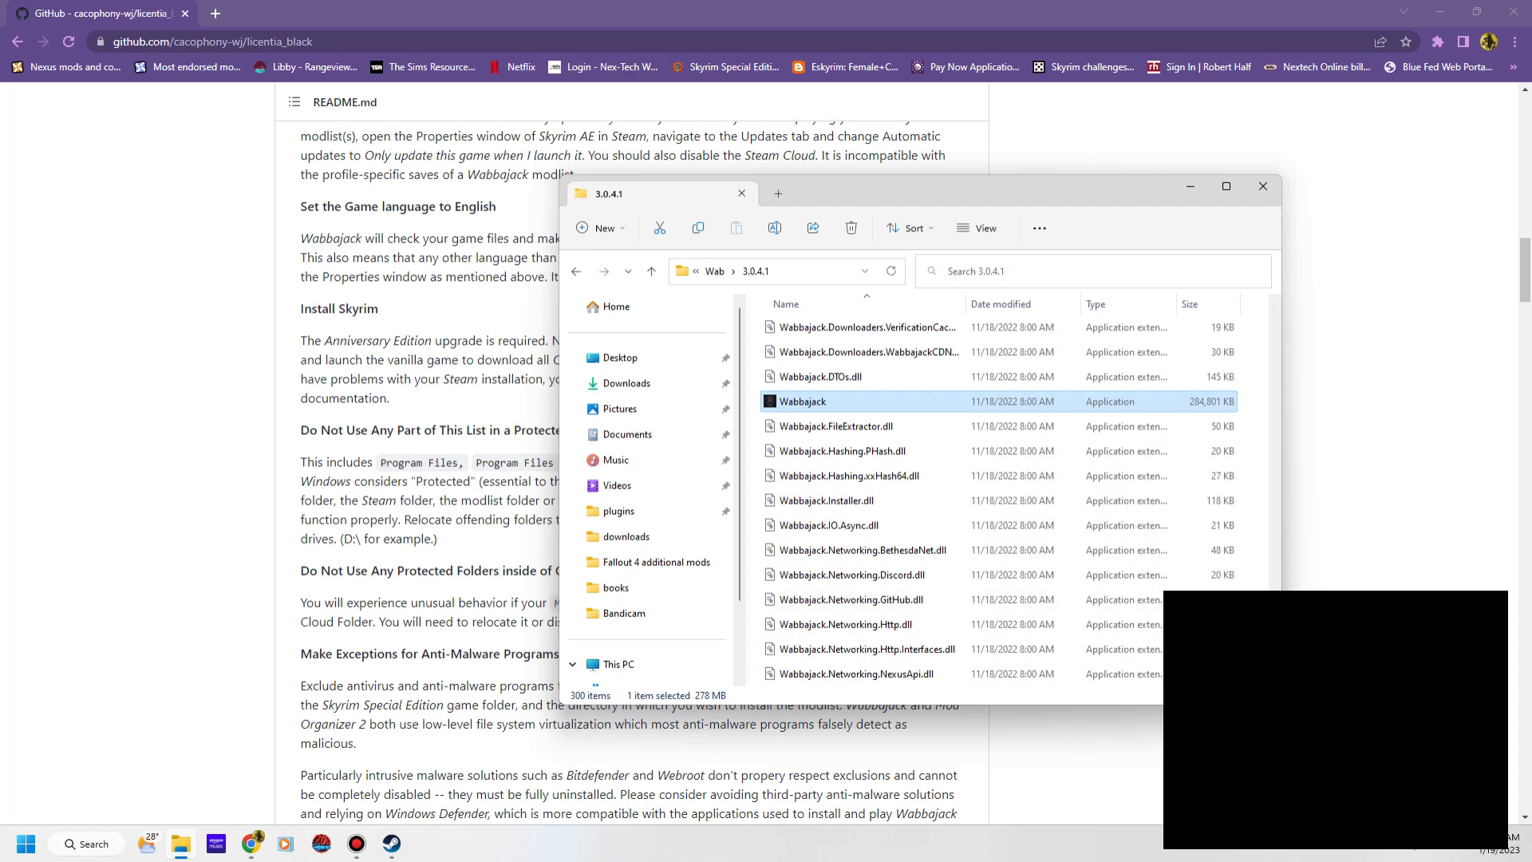
double_click(997, 402)
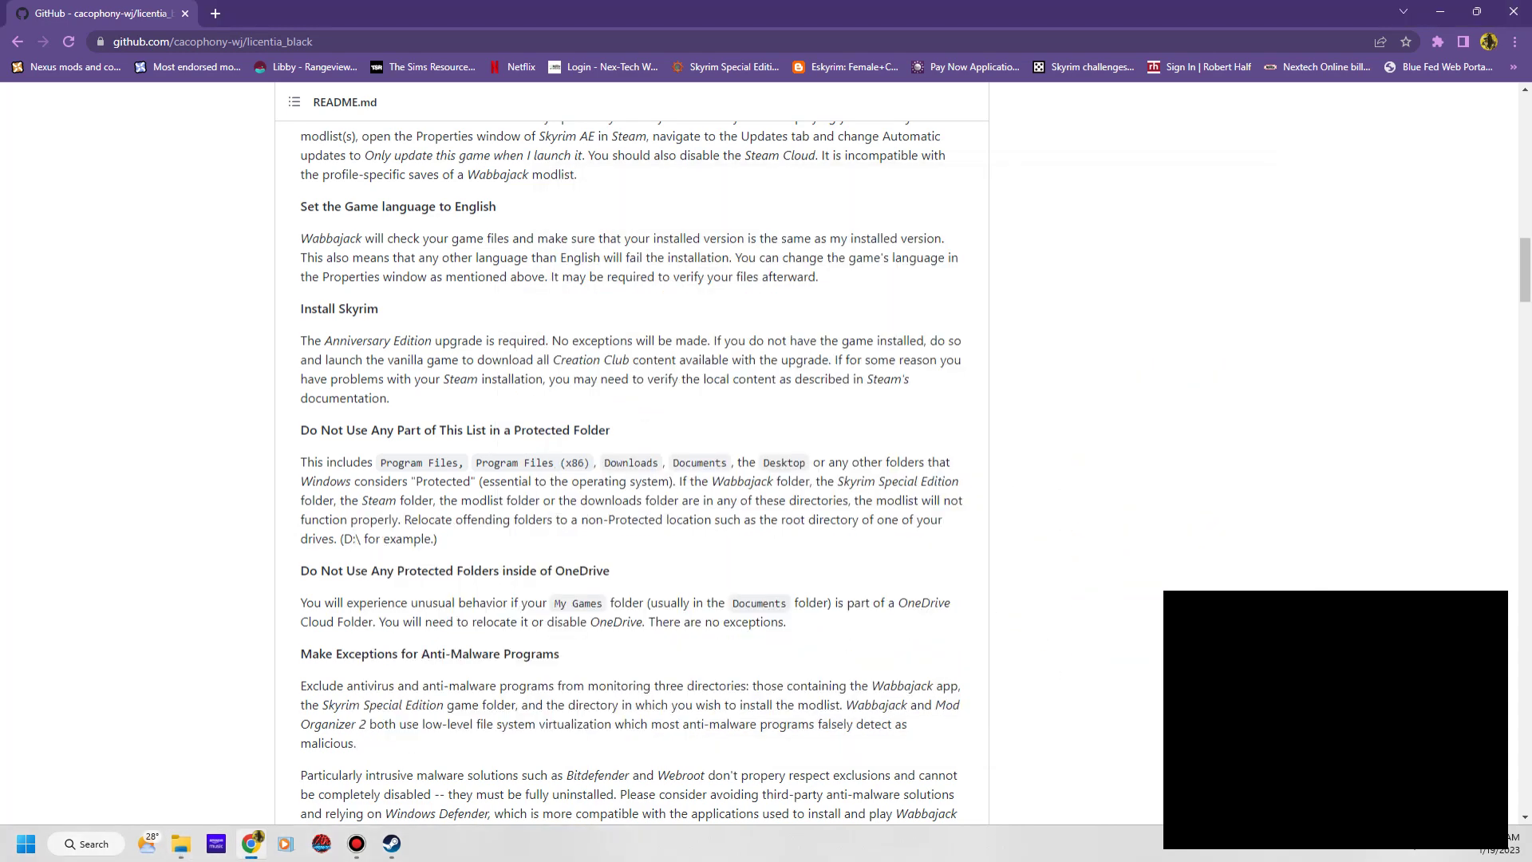
click(1440, 11)
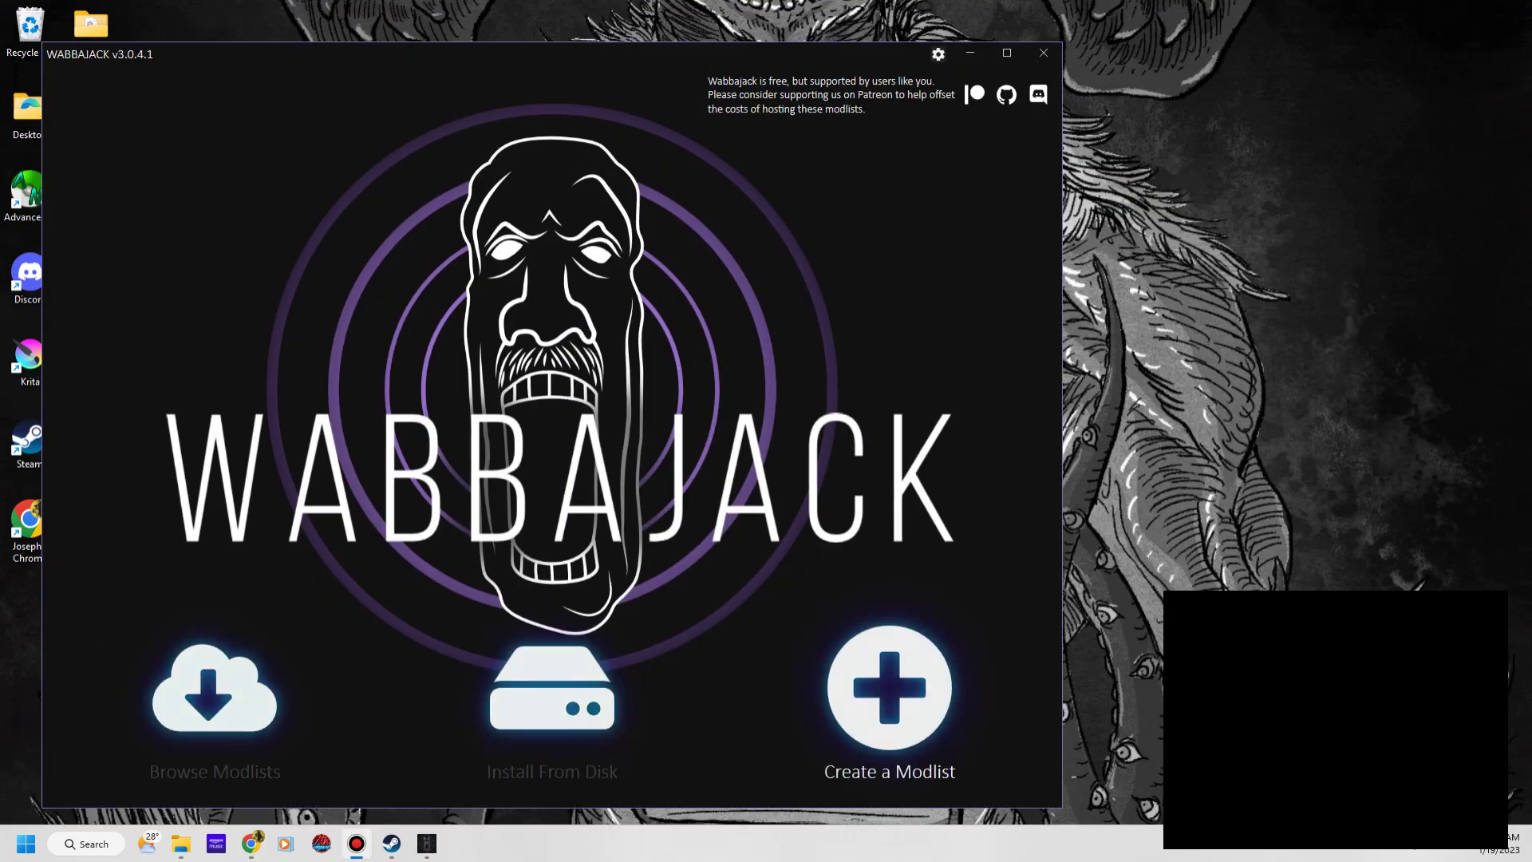
Browse Wabbajack's modlists and scroll until the Licentia BLACK card and its tags are fully visible
click(214, 690)
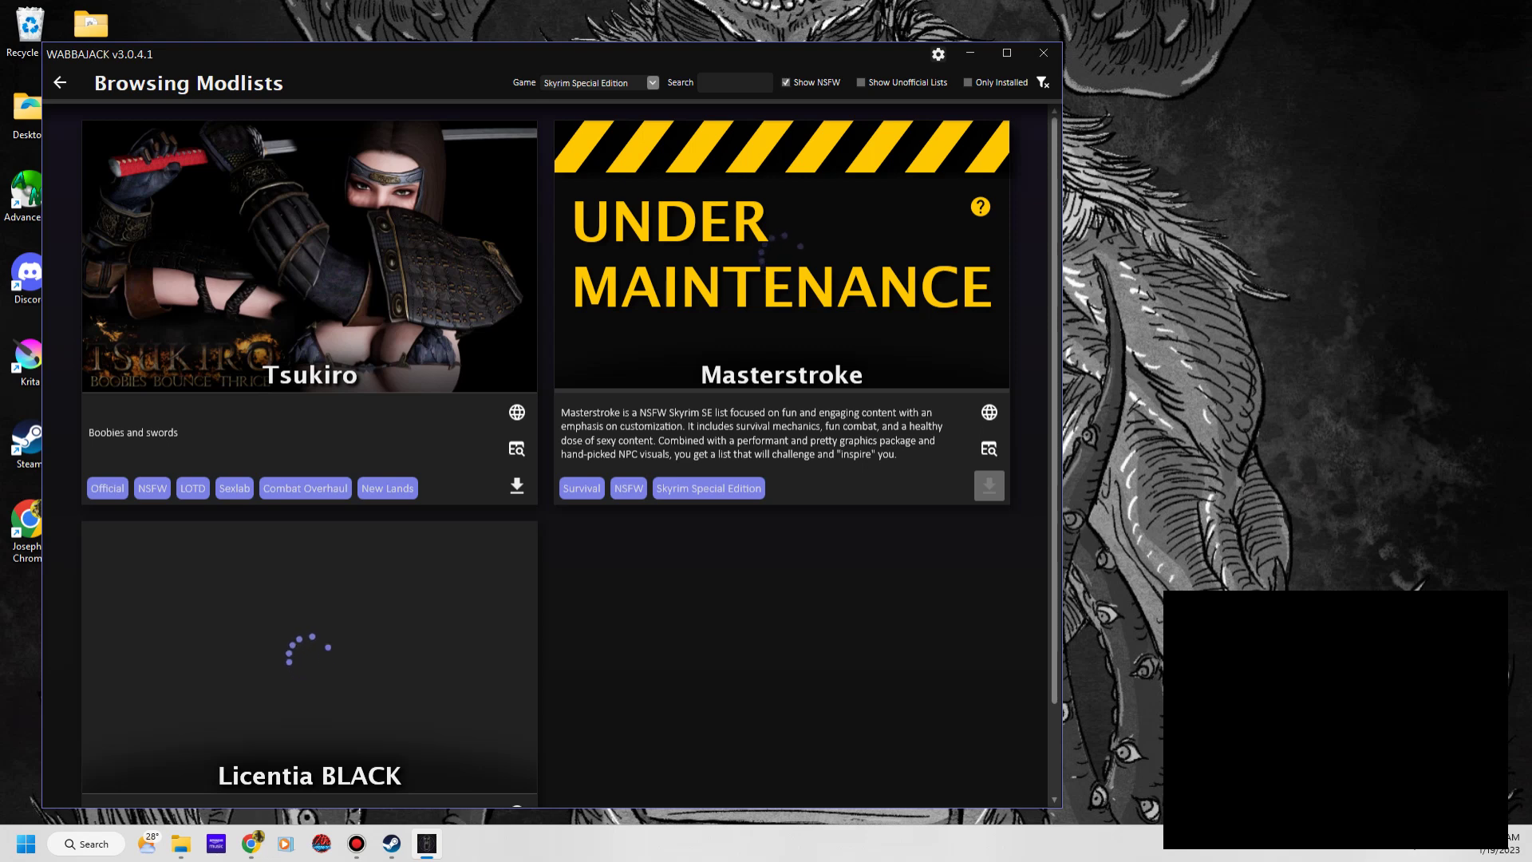
scroll(569, 455, down, 1)
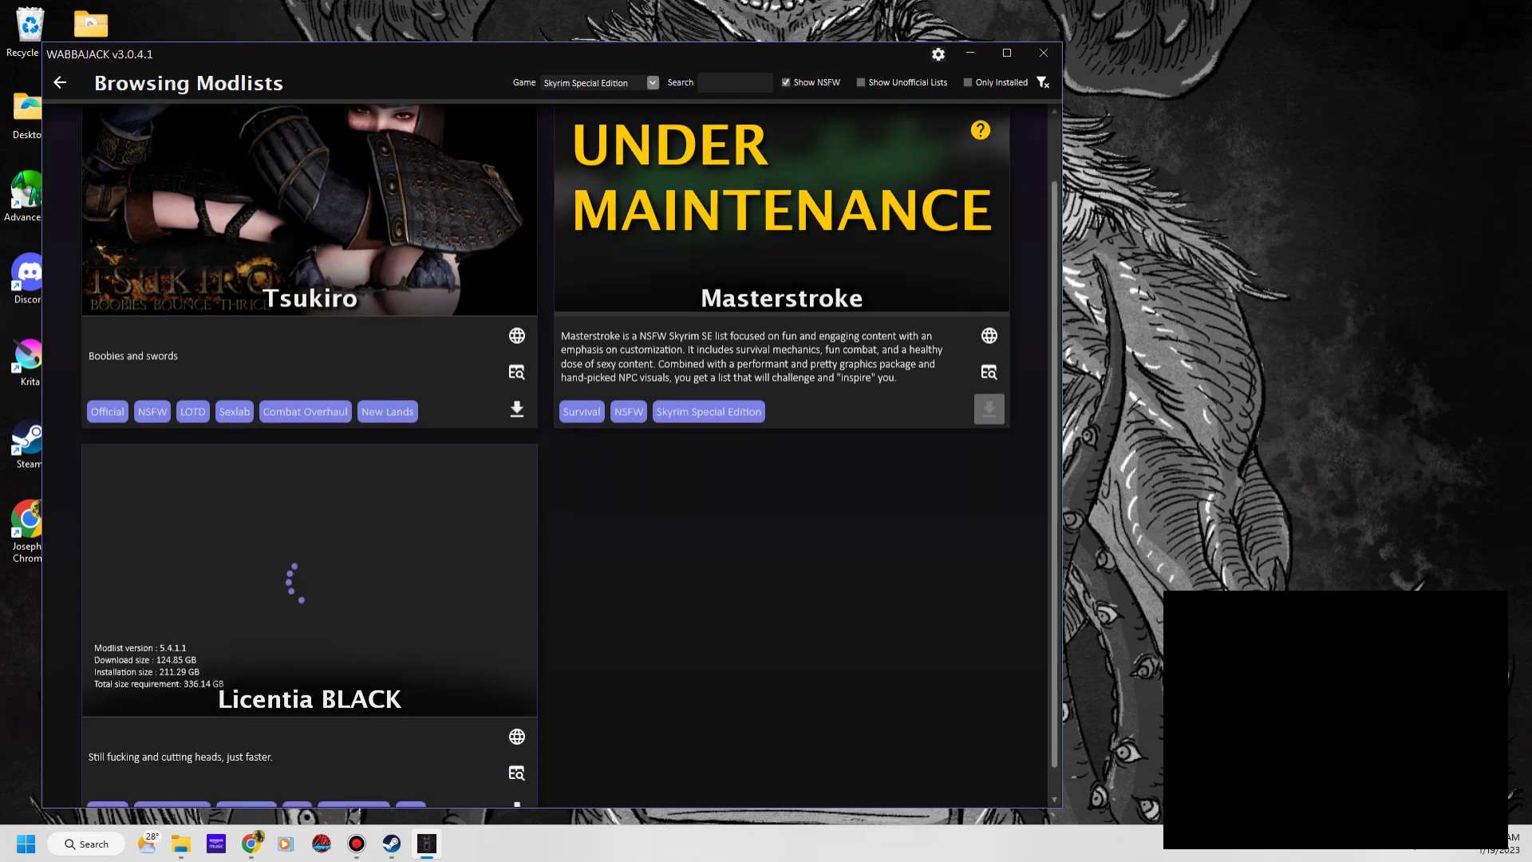
scroll(570, 455, down, 1)
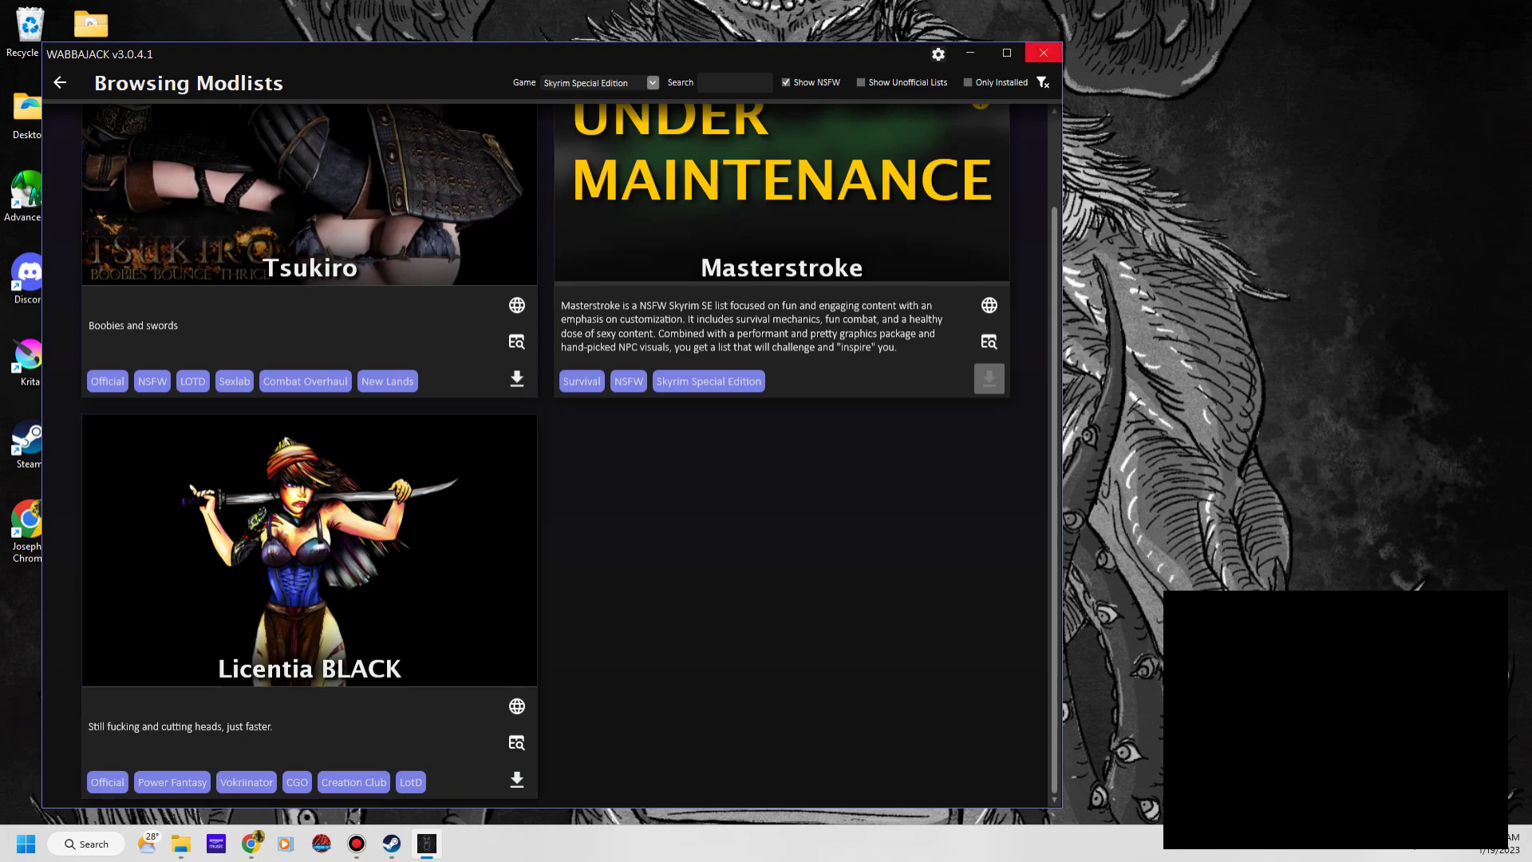
Minimize Wabbajack and navigate File Explorer to the Licen folder on Windows (C:)
click(970, 53)
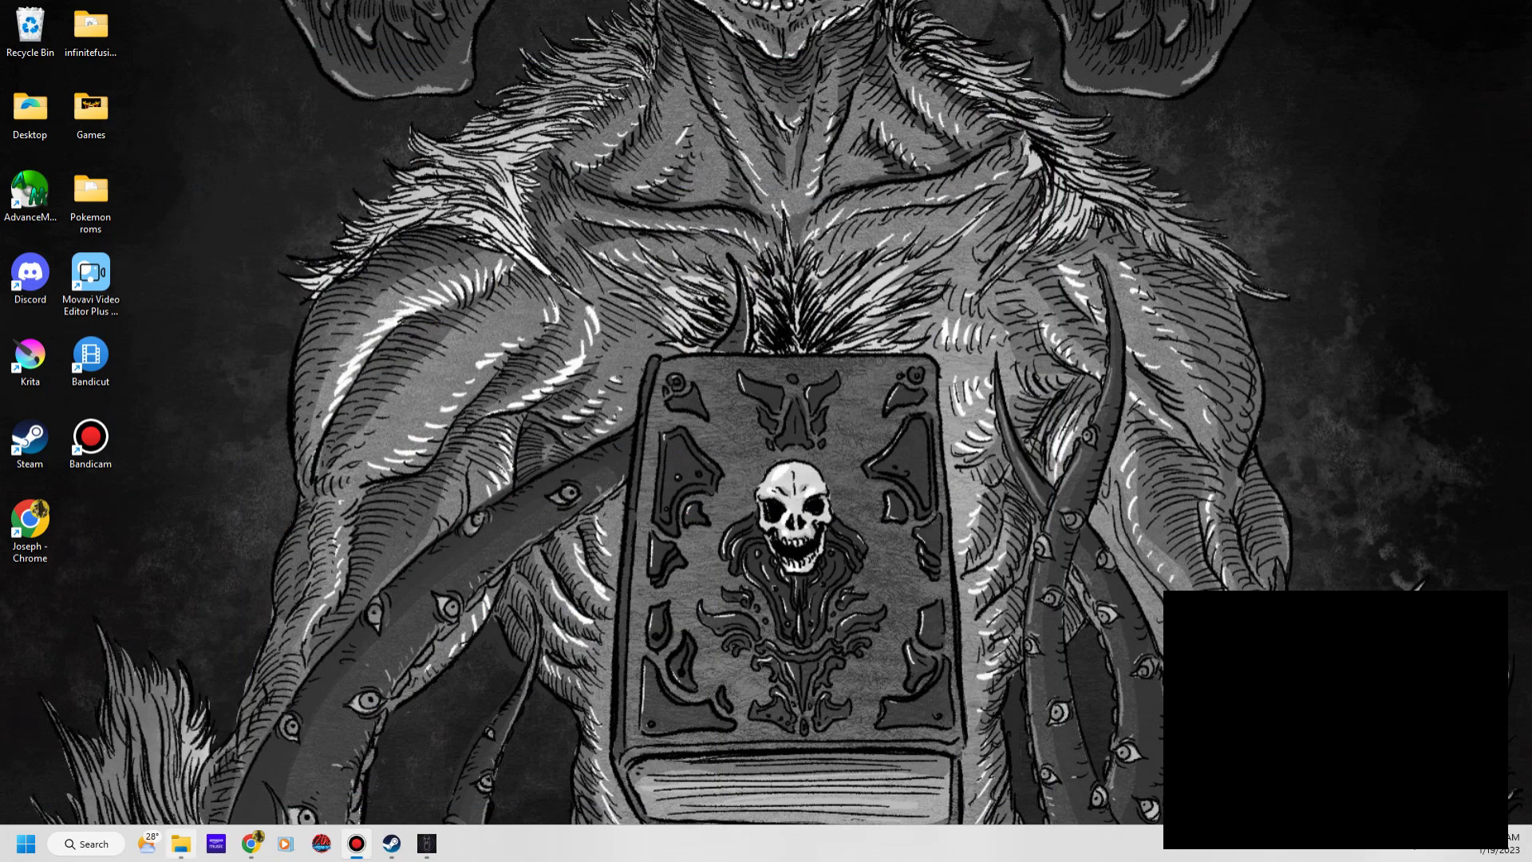
click(181, 843)
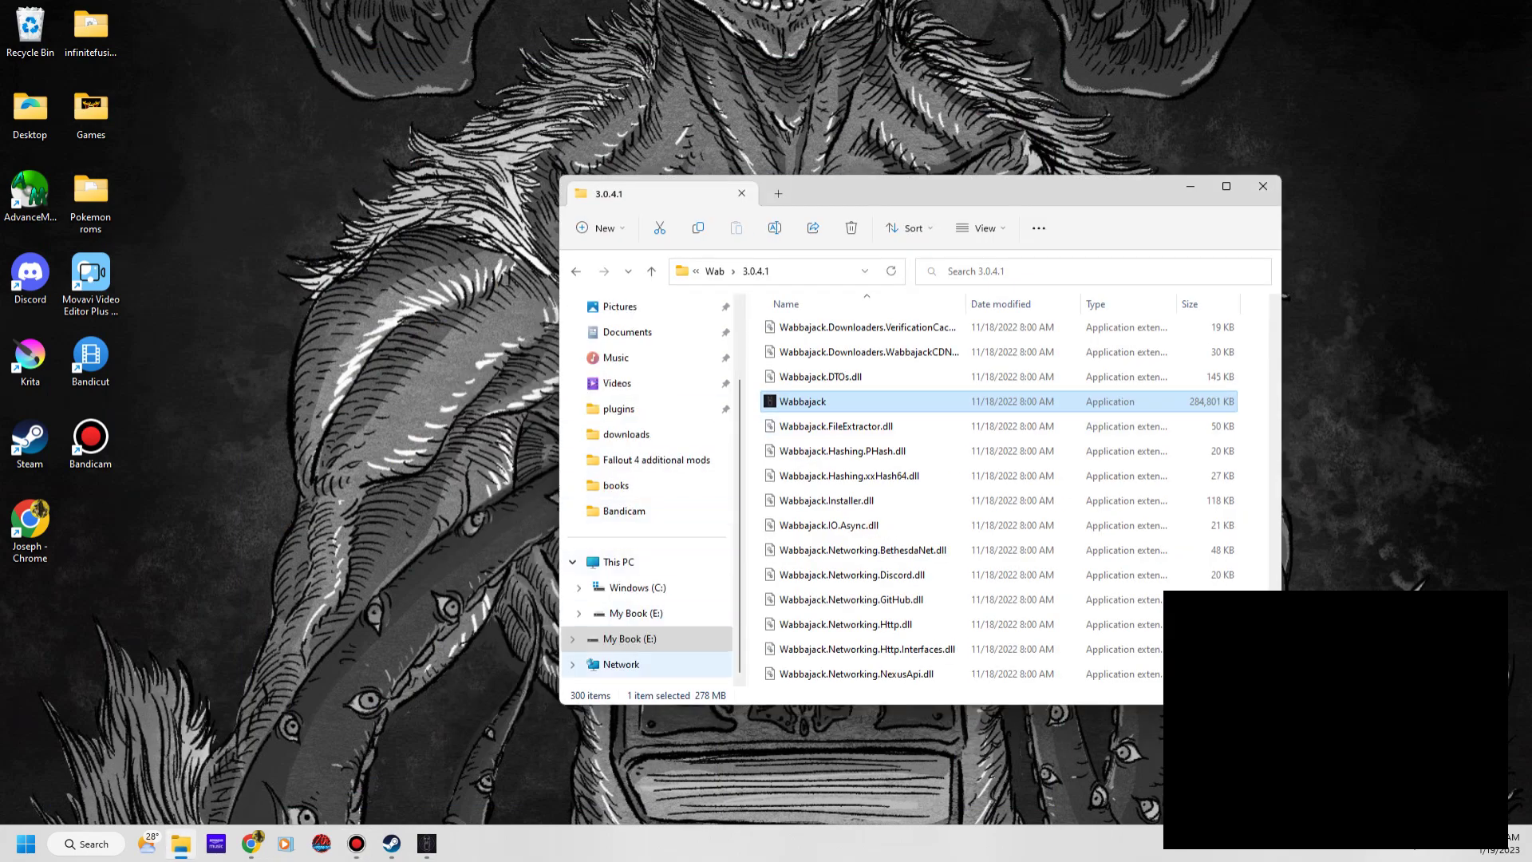
click(629, 639)
click(637, 613)
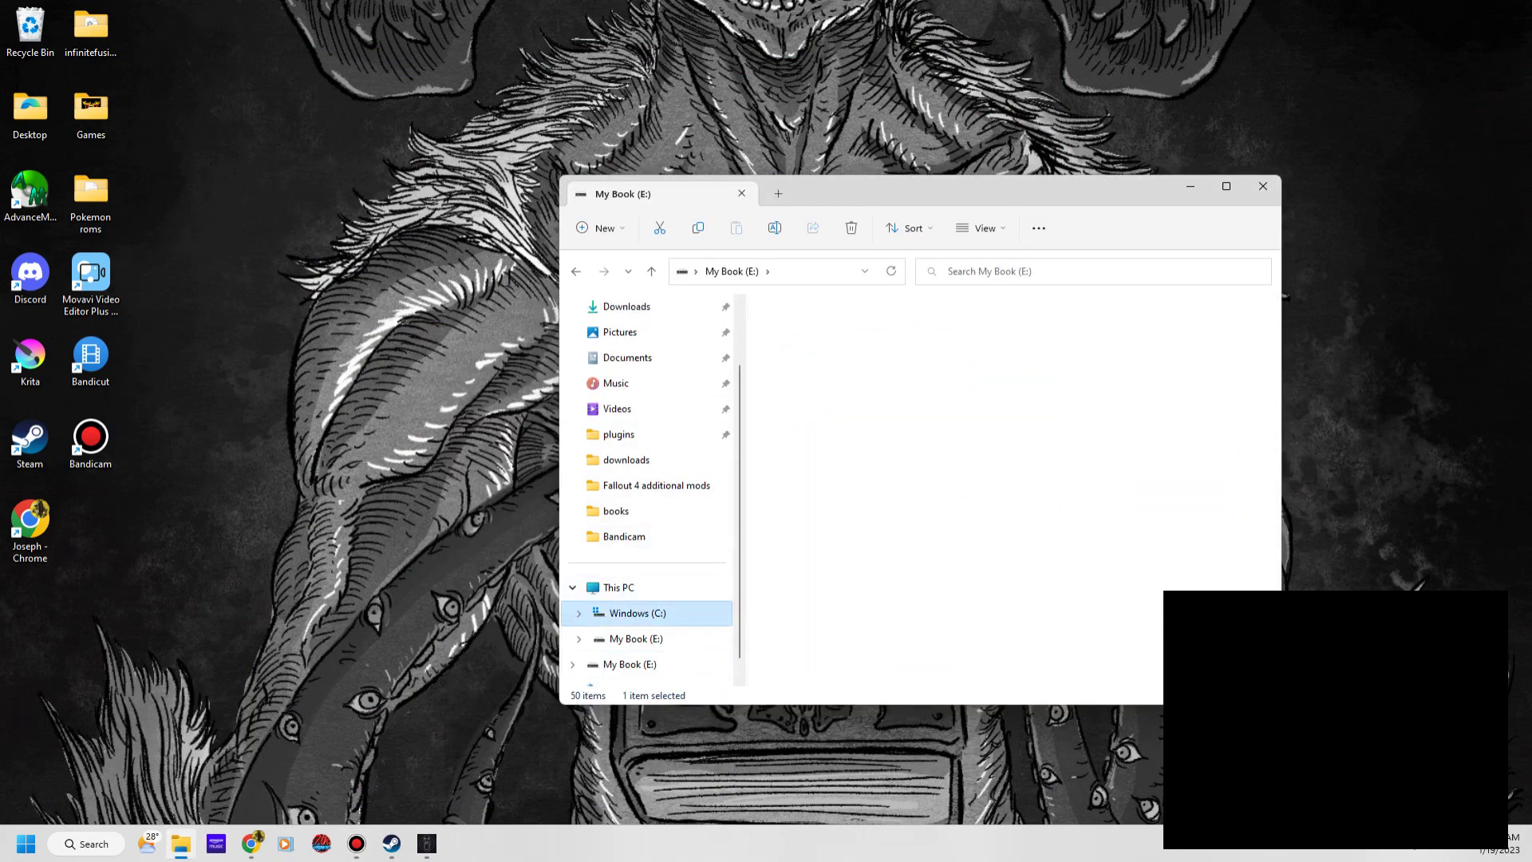
double_click(798, 403)
Launch ModOrganizer from the Licen folder
scroll(878, 399, down, 10)
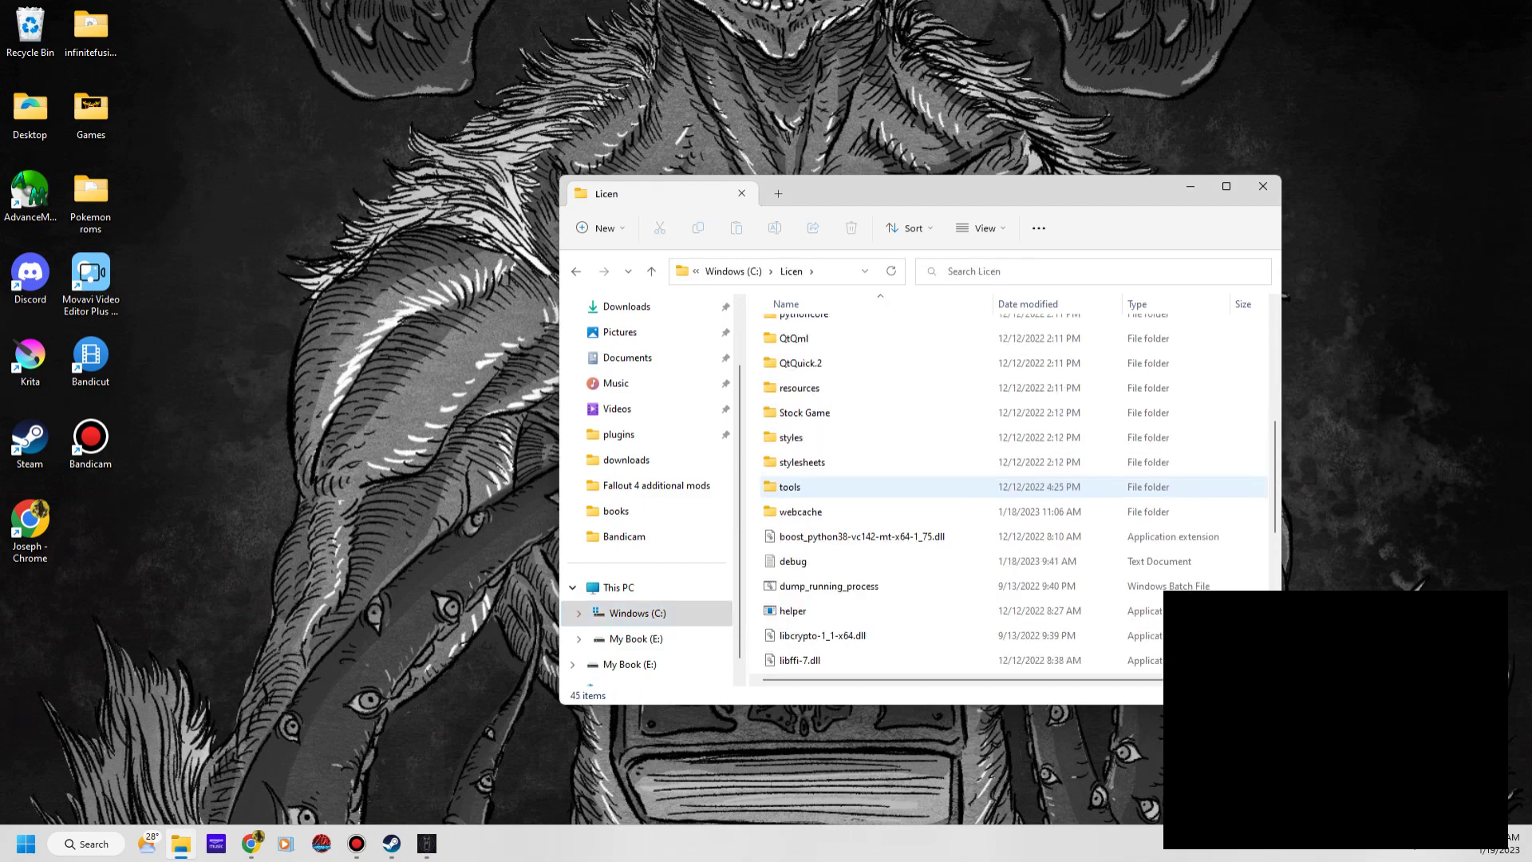
scroll(878, 399, up, 10)
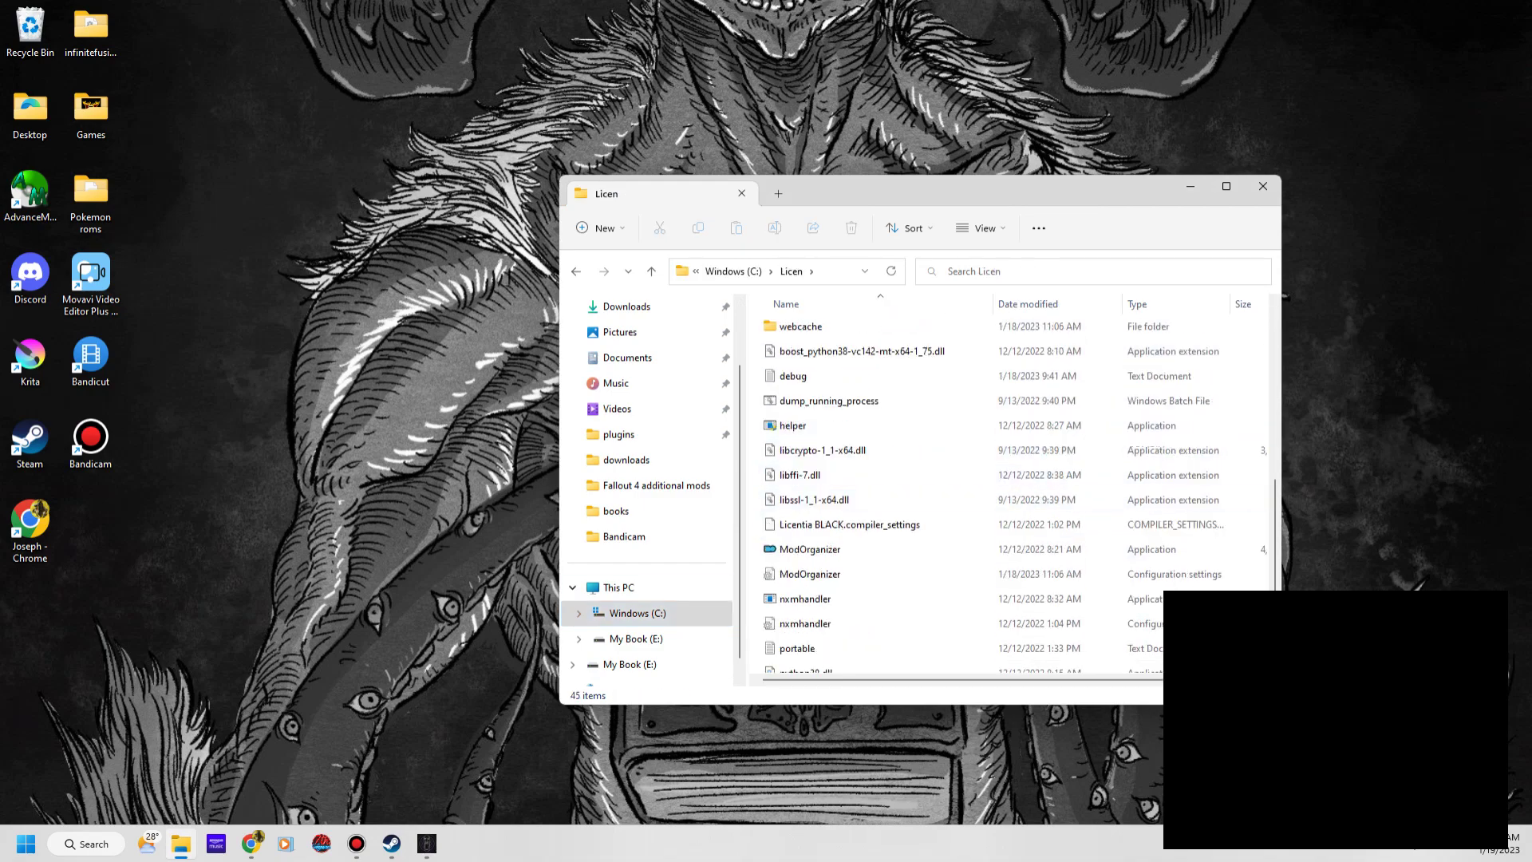
scroll(878, 383, down, 6)
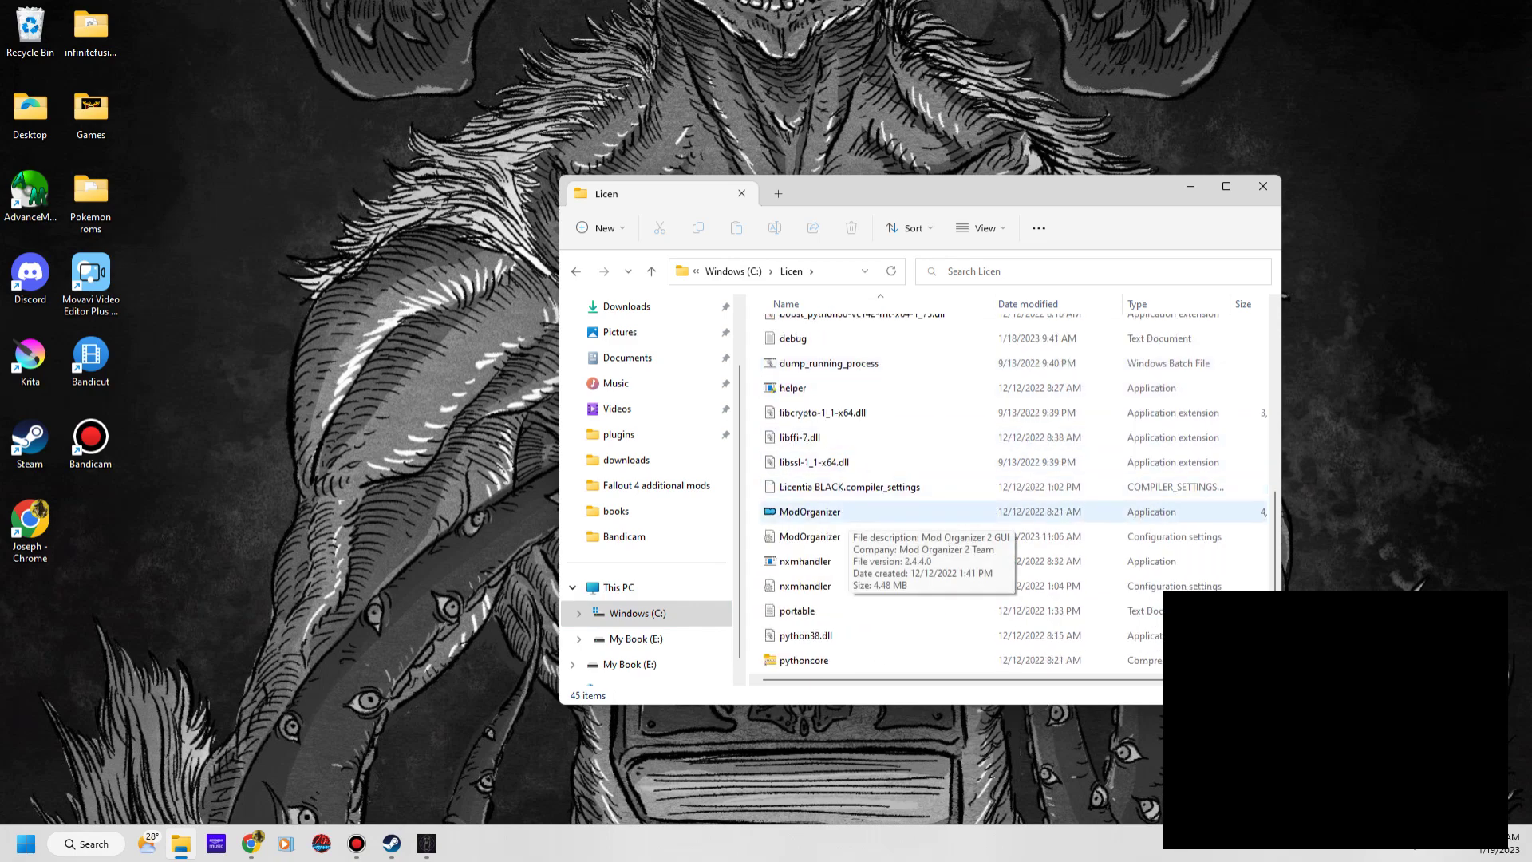
click(842, 513)
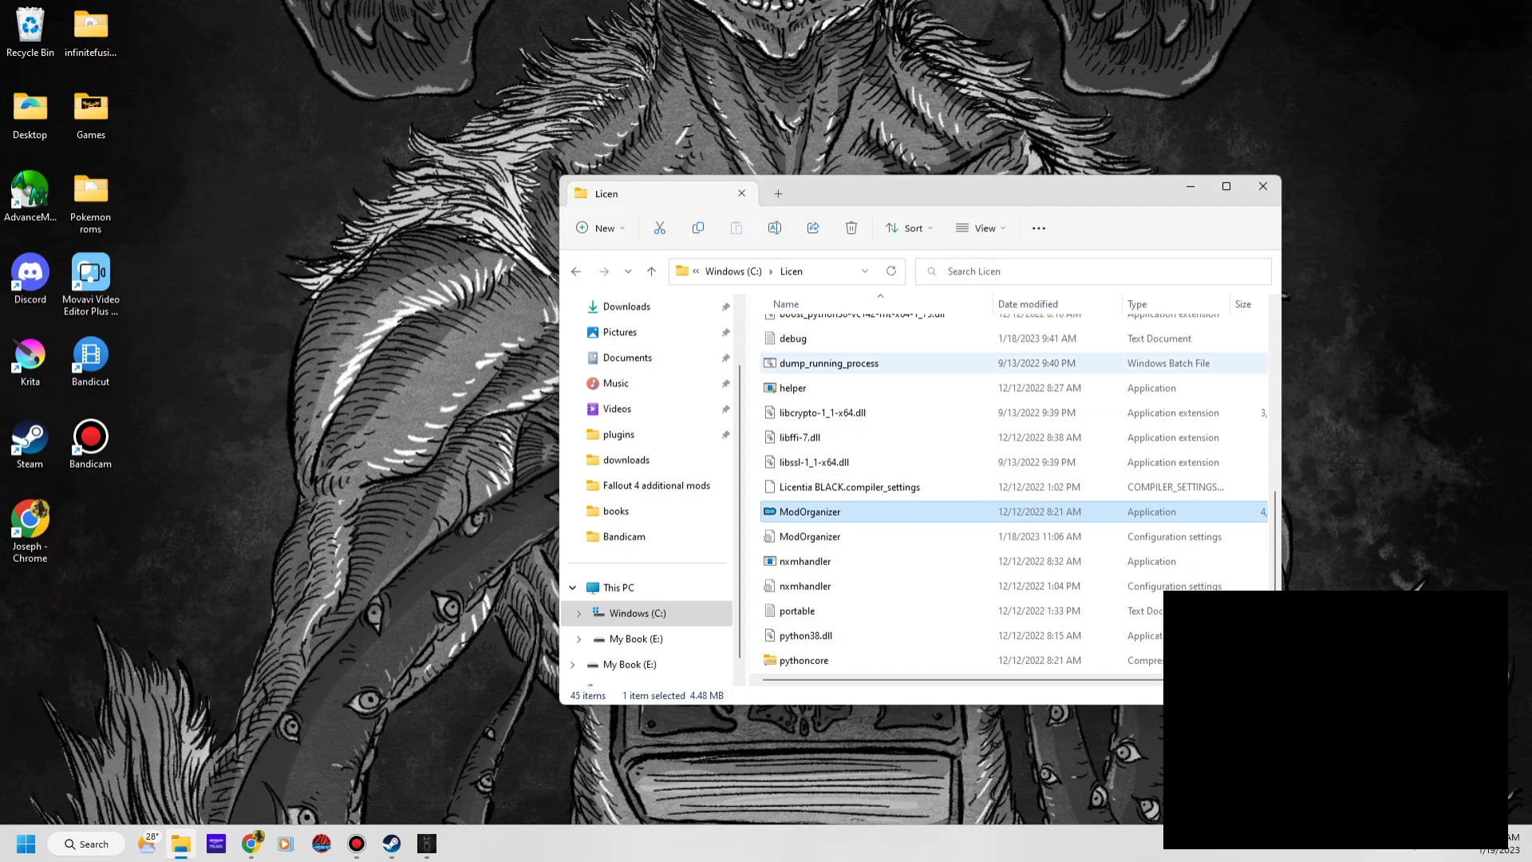
key(Return)
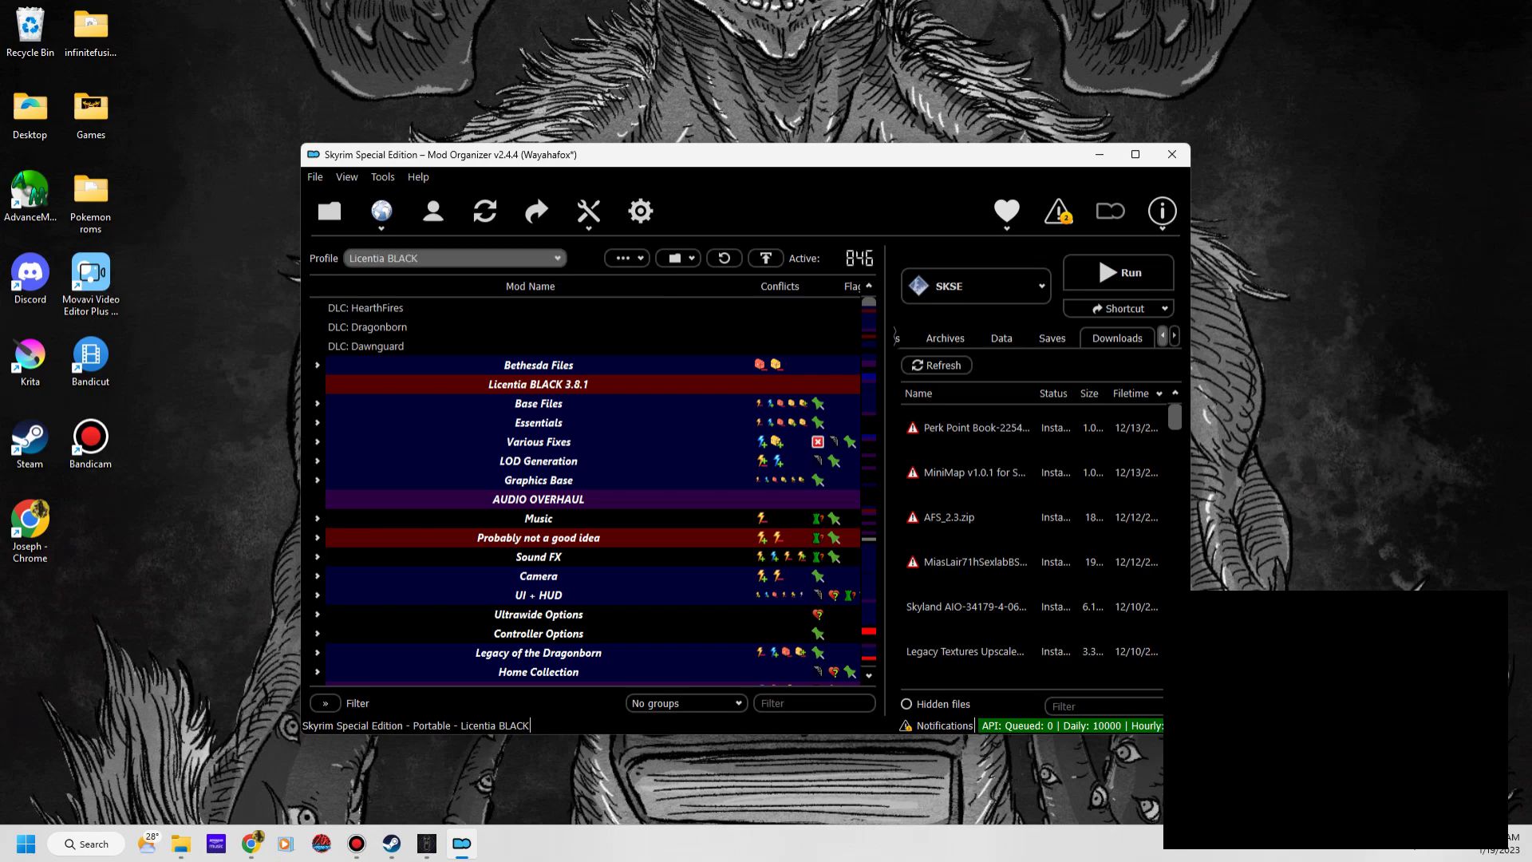
Check the Profile dropdown to confirm Licentia BLACK is the active profile among the five
click(549, 257)
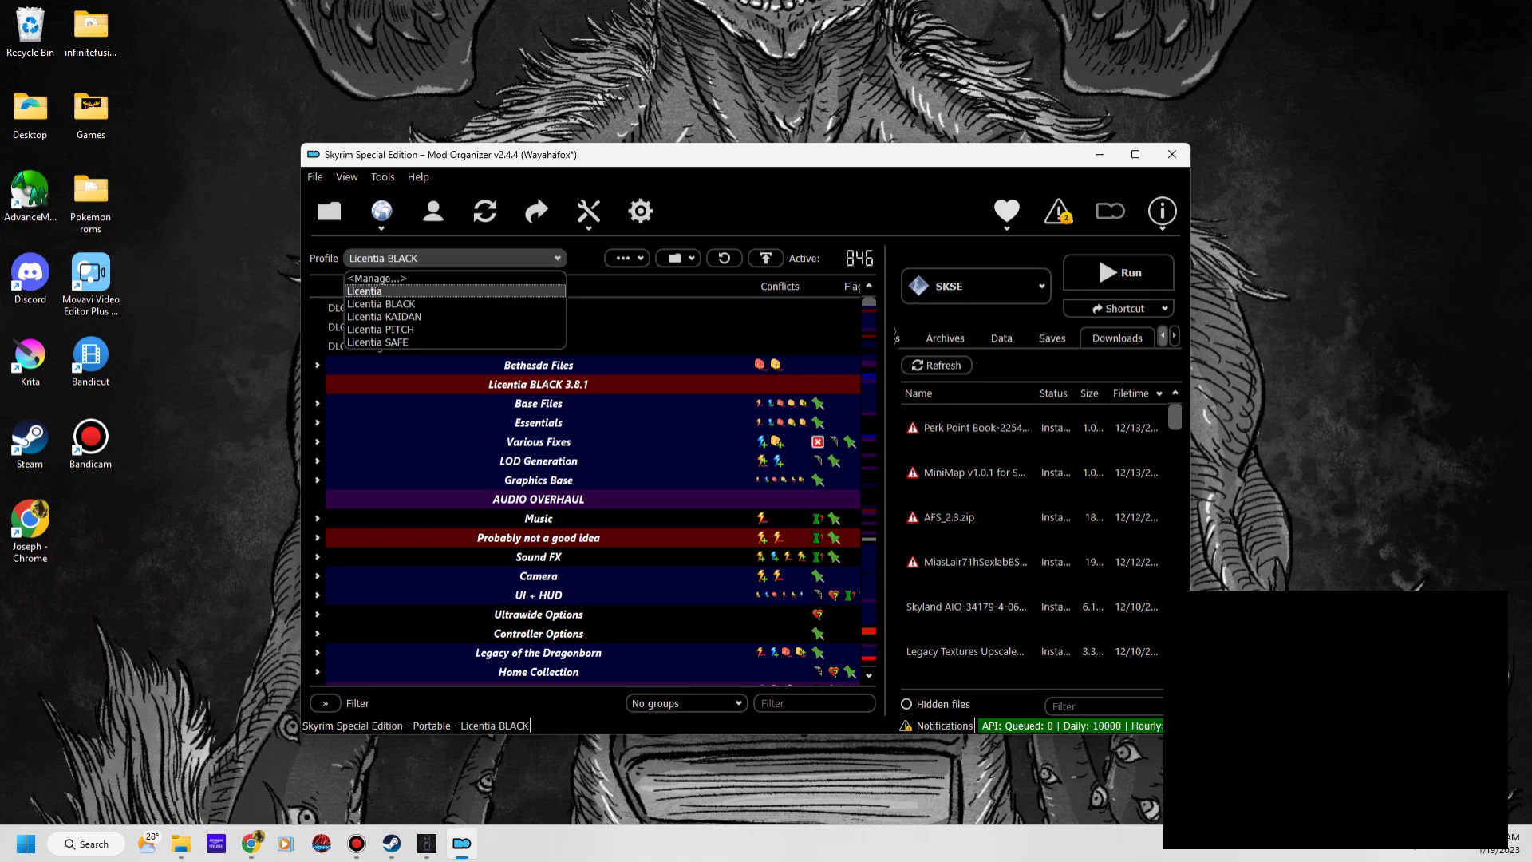